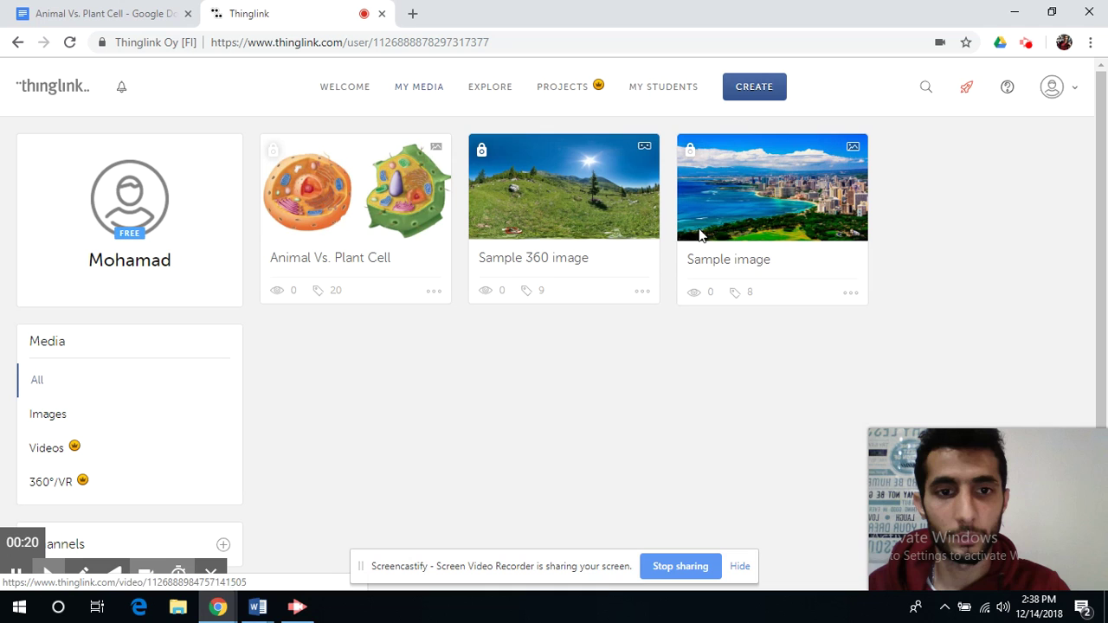
View the existing Animal Vs. Plant Cell image, then close it back to My Media.
click(371, 216)
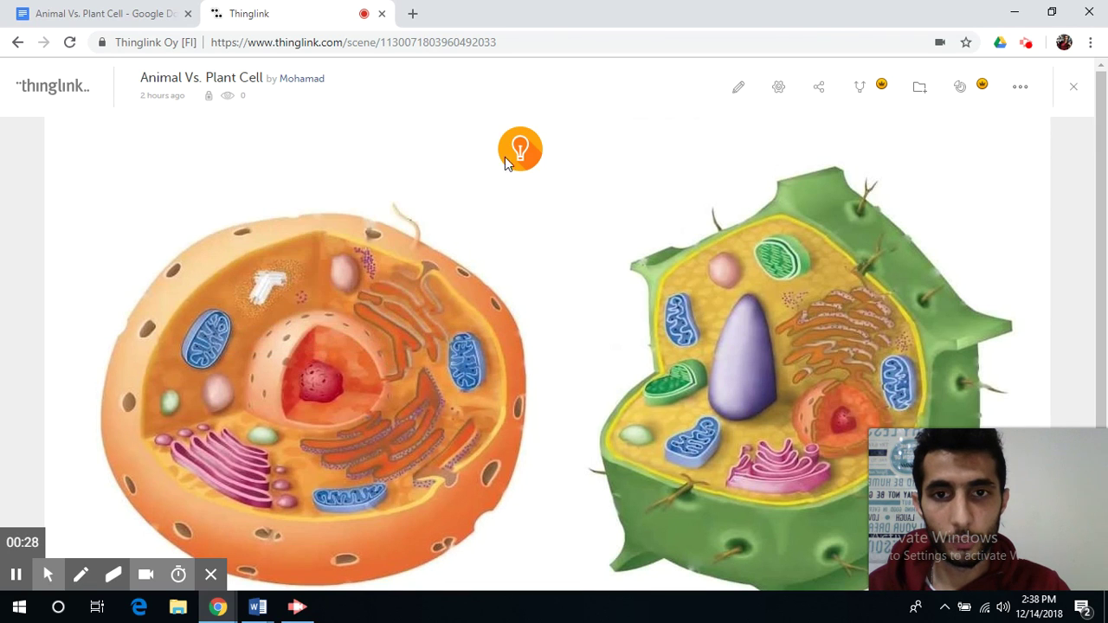
mouse_move(511, 157)
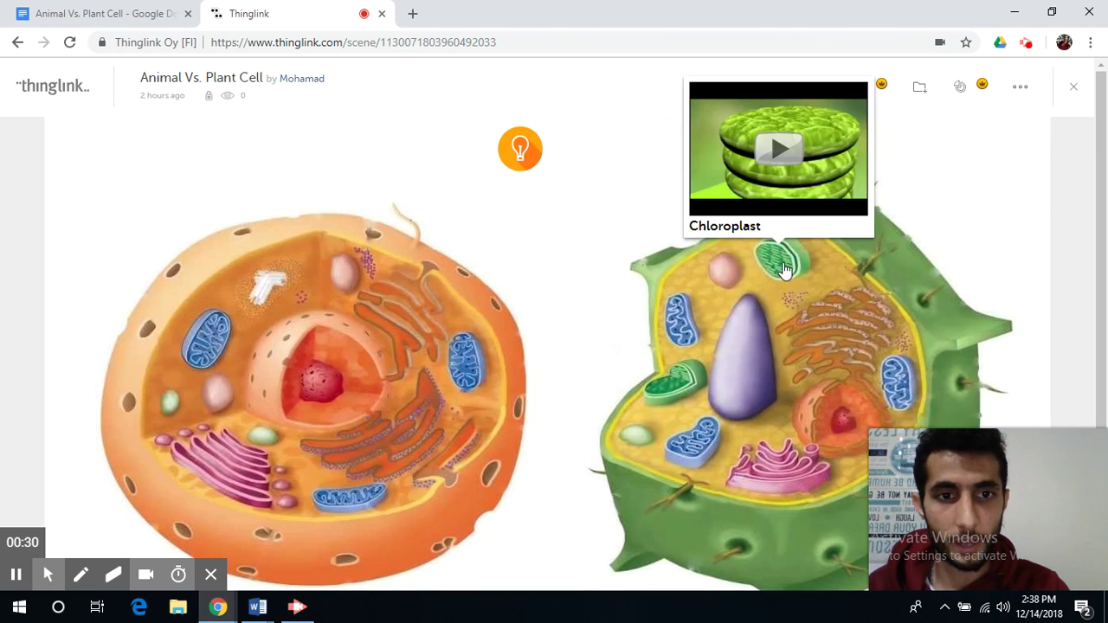
mouse_move(702, 446)
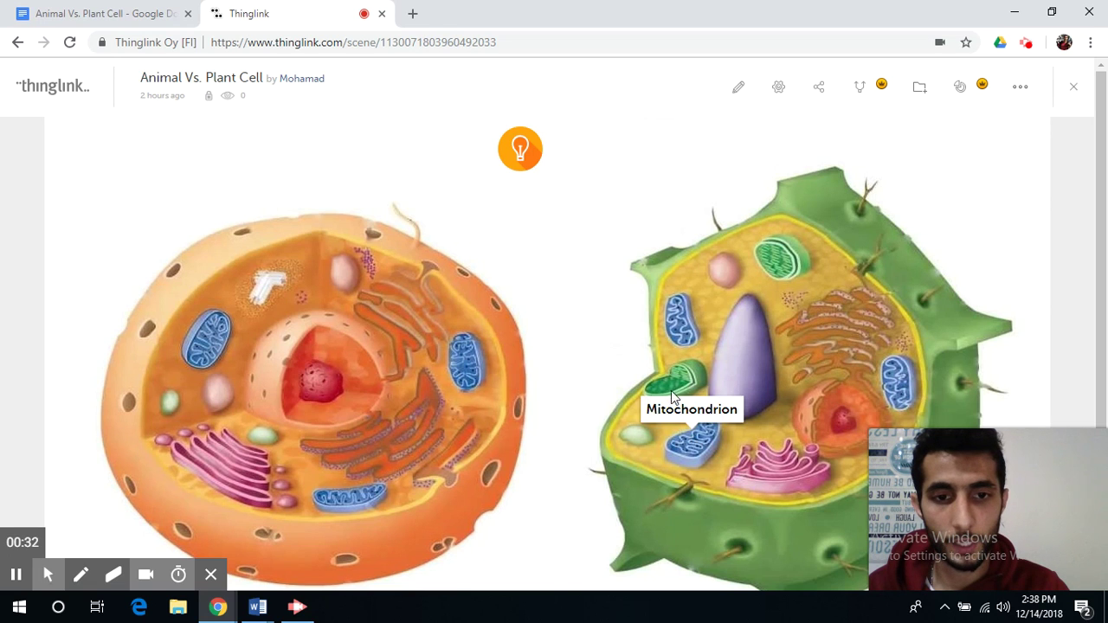
mouse_move(734, 347)
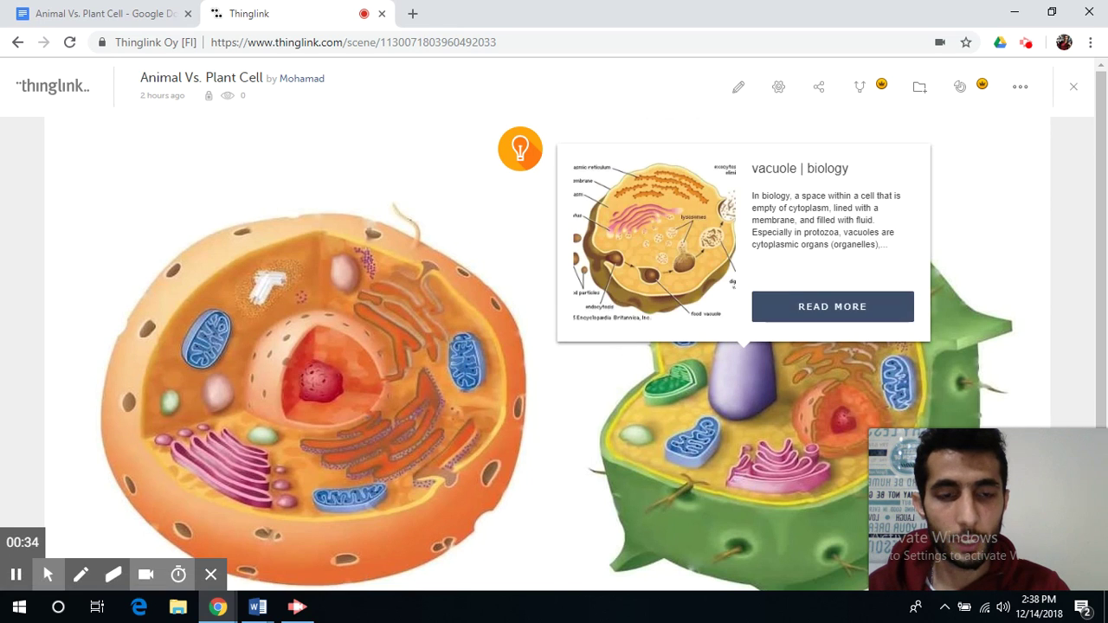
mouse_move(329, 346)
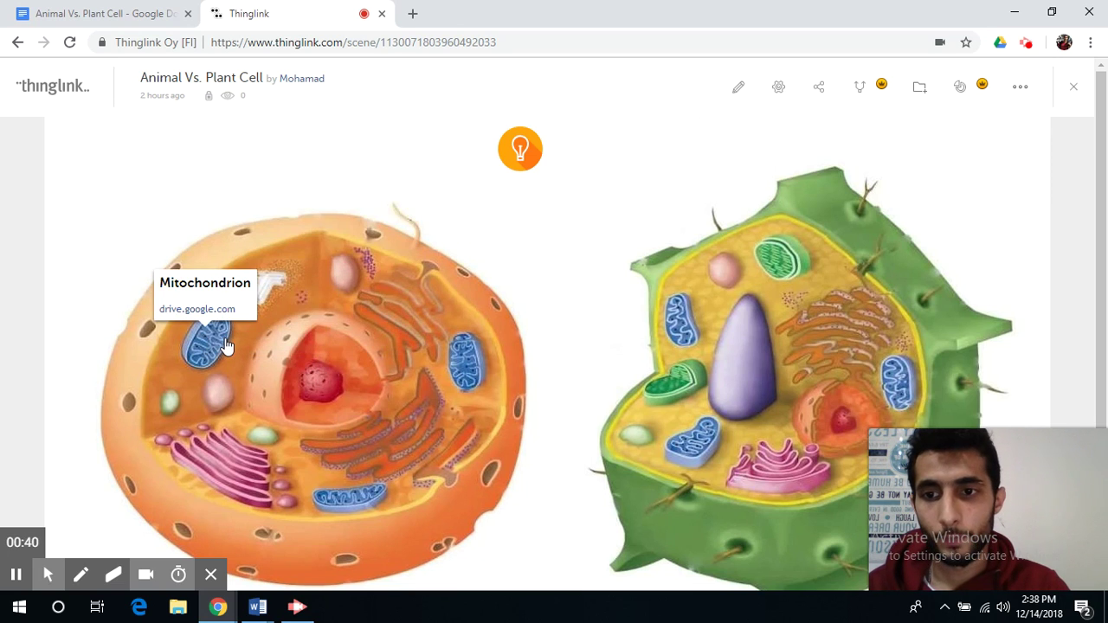
click(1072, 90)
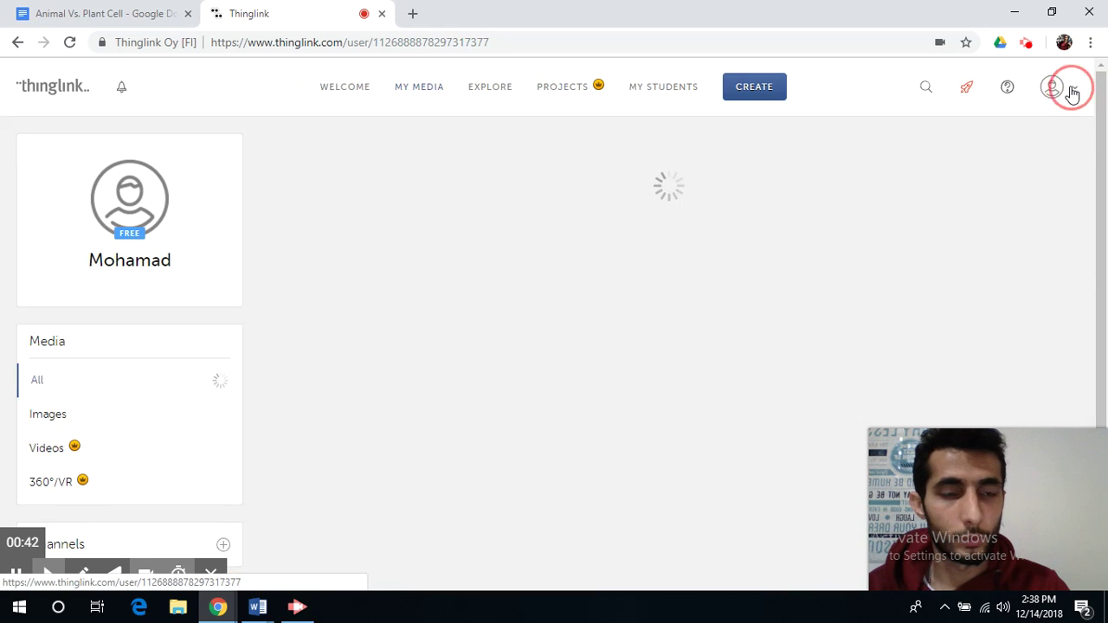
Upload the cell picture from the Desktop as a new image titled 'Plant Vs. Animal Cell'.
click(750, 97)
click(764, 130)
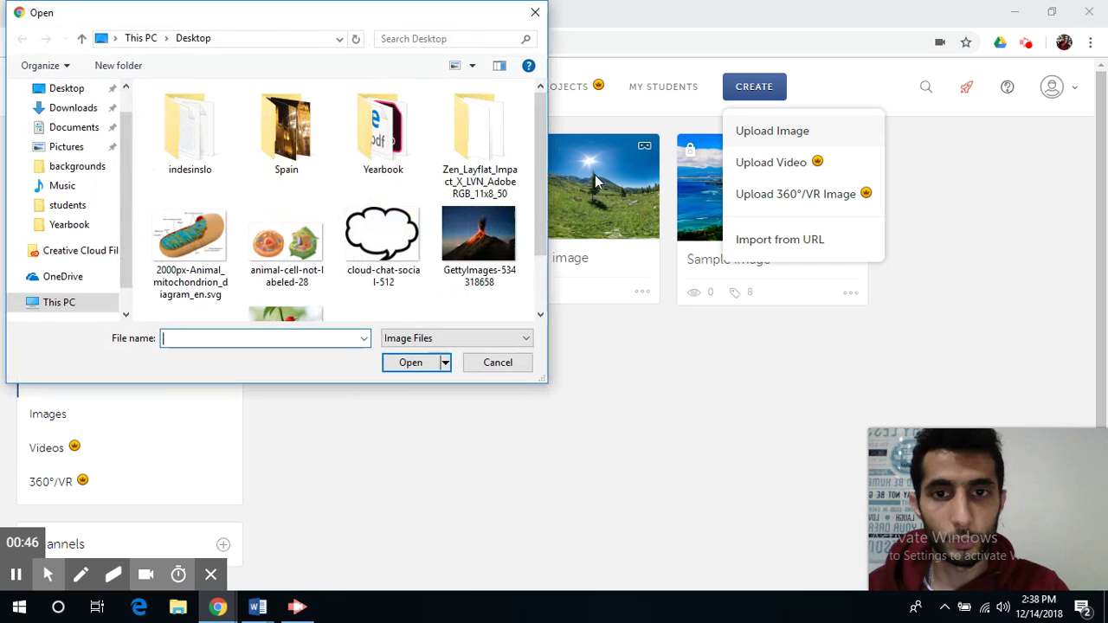
double_click(285, 255)
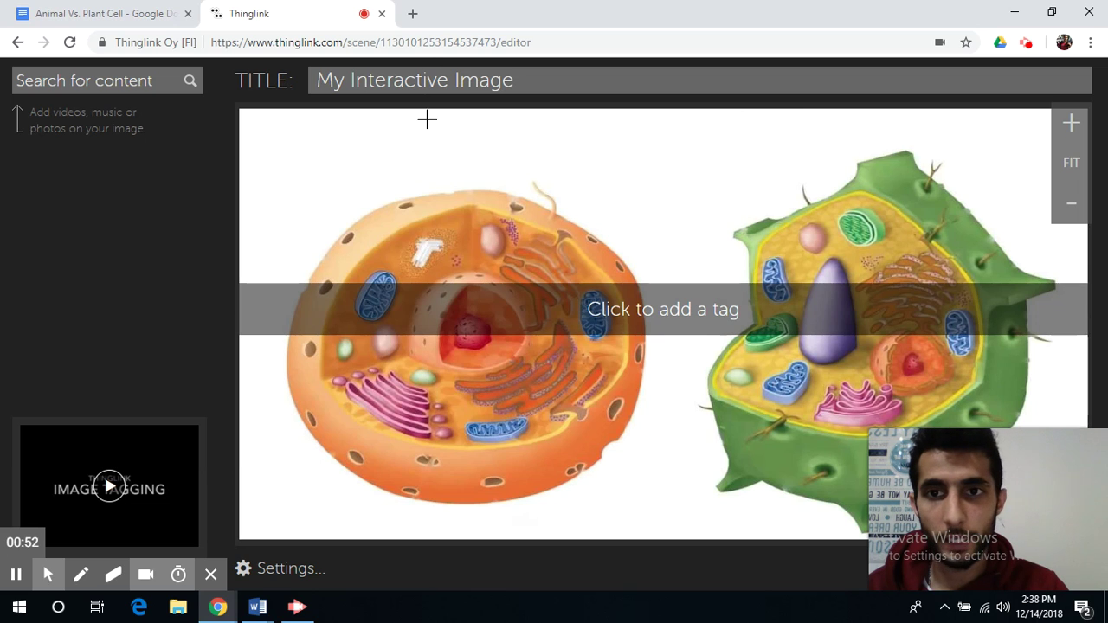
triple_click(429, 77)
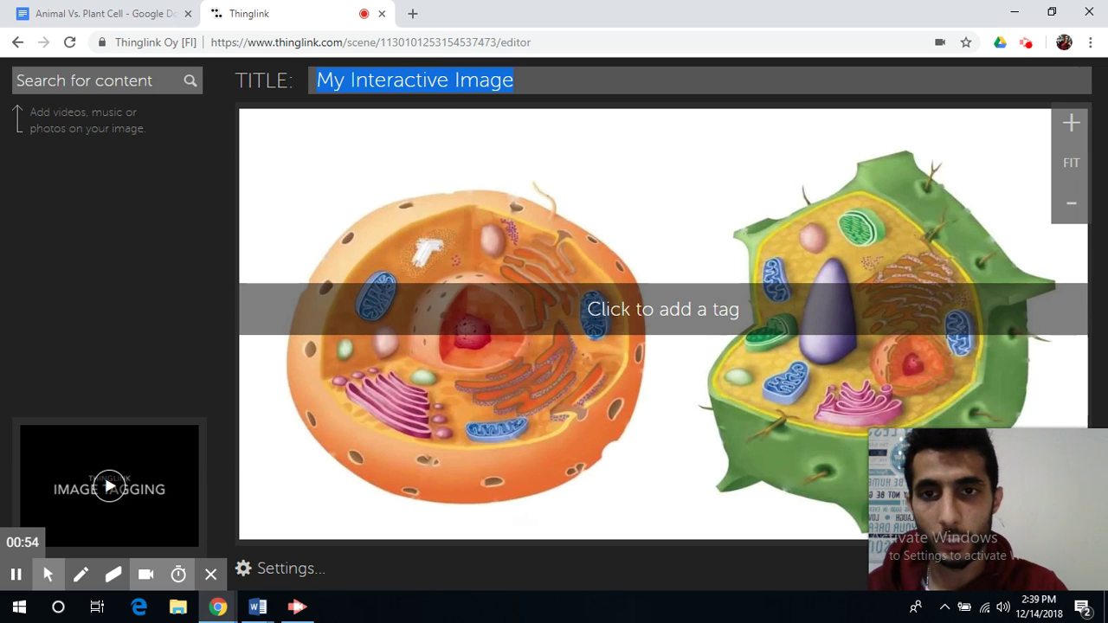
text(Plan)
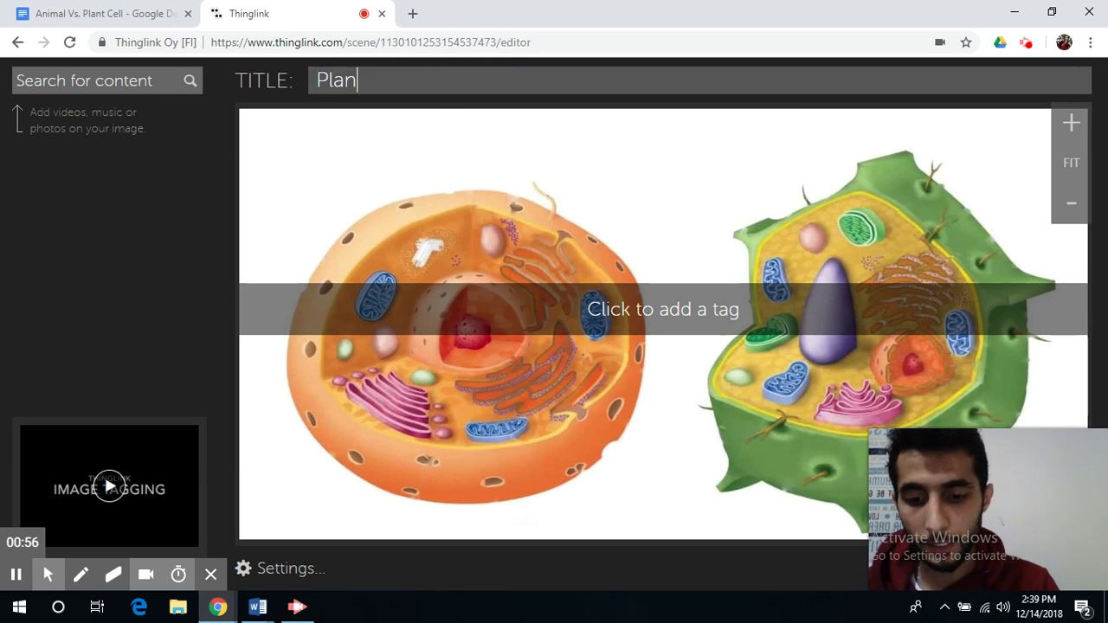
text(t V)
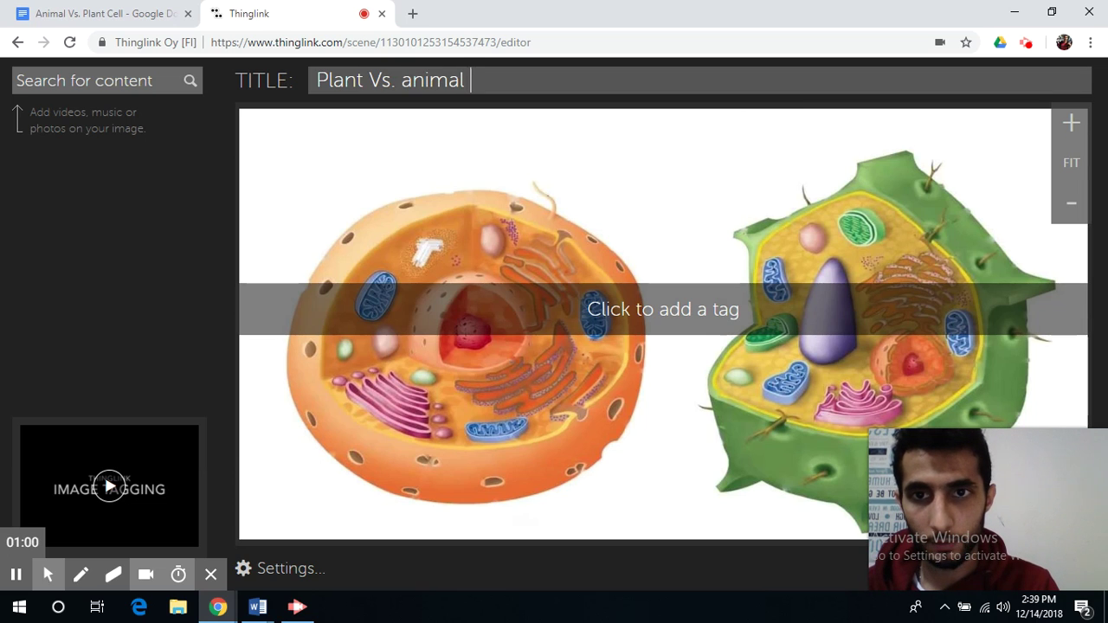
text(s. Animal Cell)
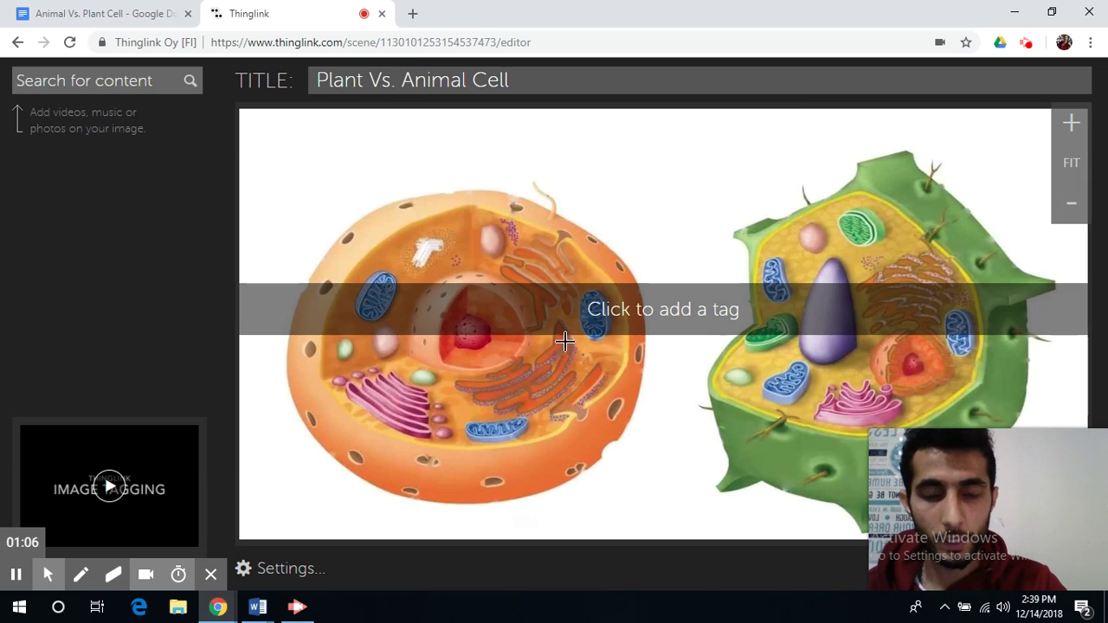
Add a lightbulb-icon tag and move it to the top centre of the cell image.
click(678, 302)
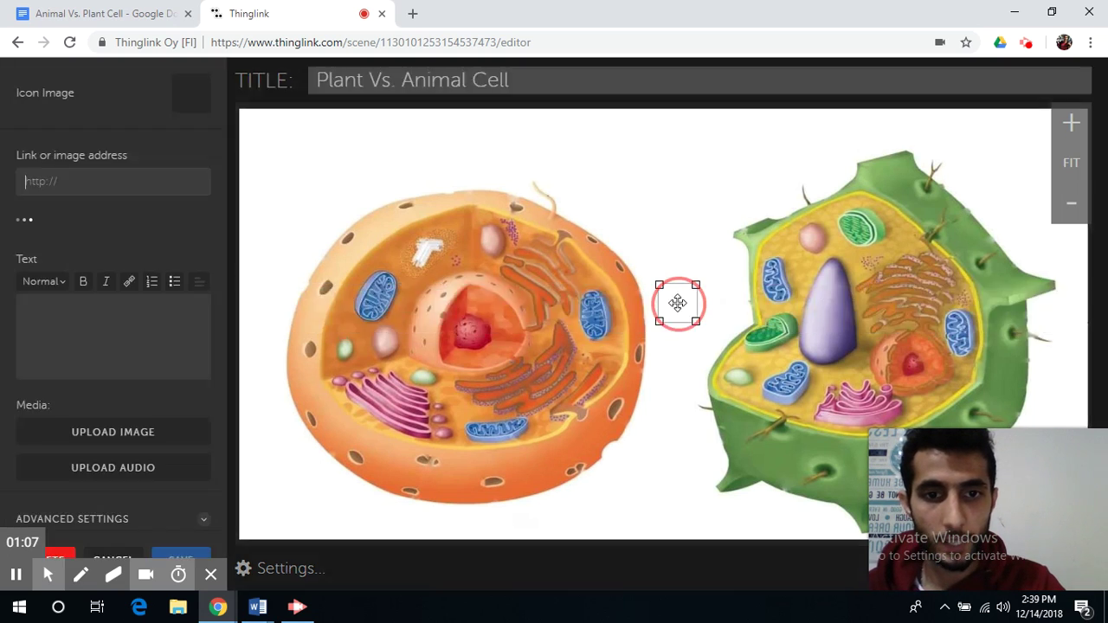
click(201, 112)
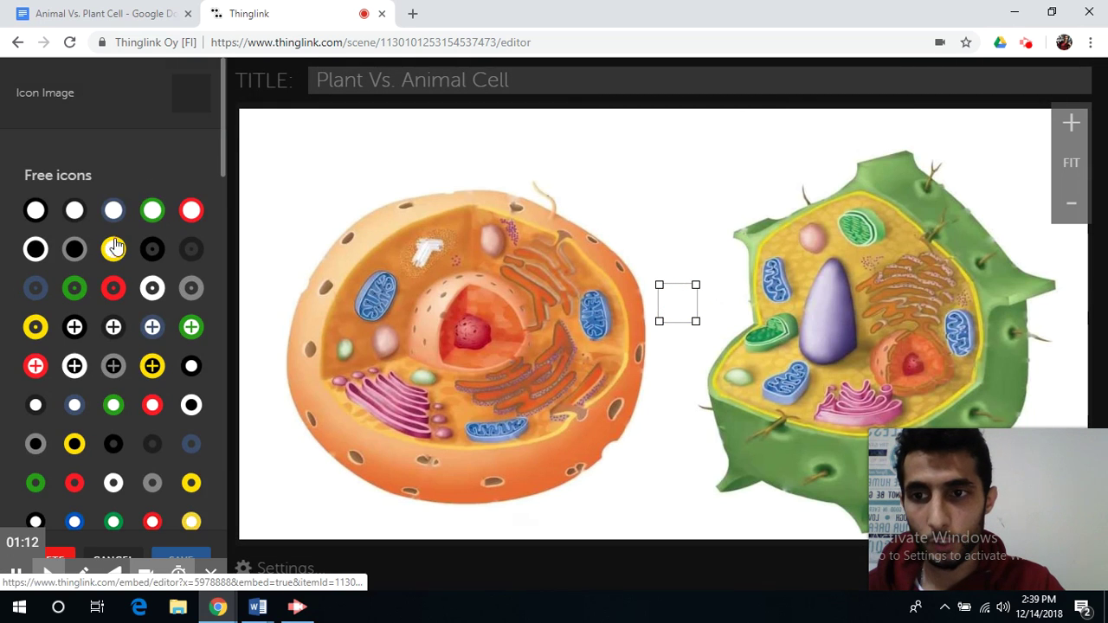
click(113, 251)
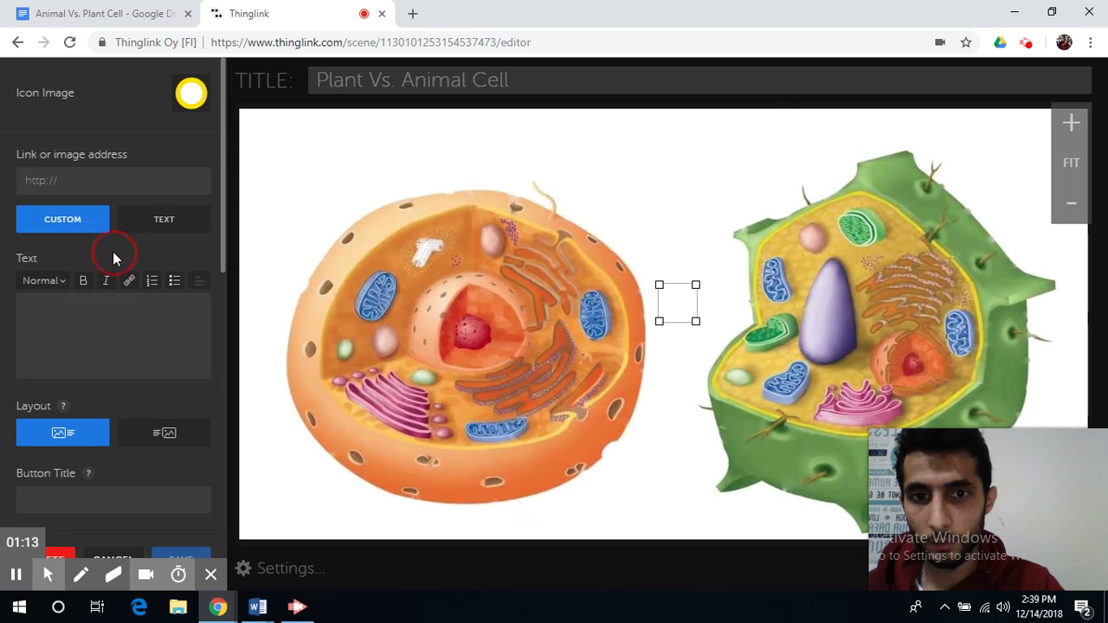
click(197, 108)
scroll(142, 309, down, 5)
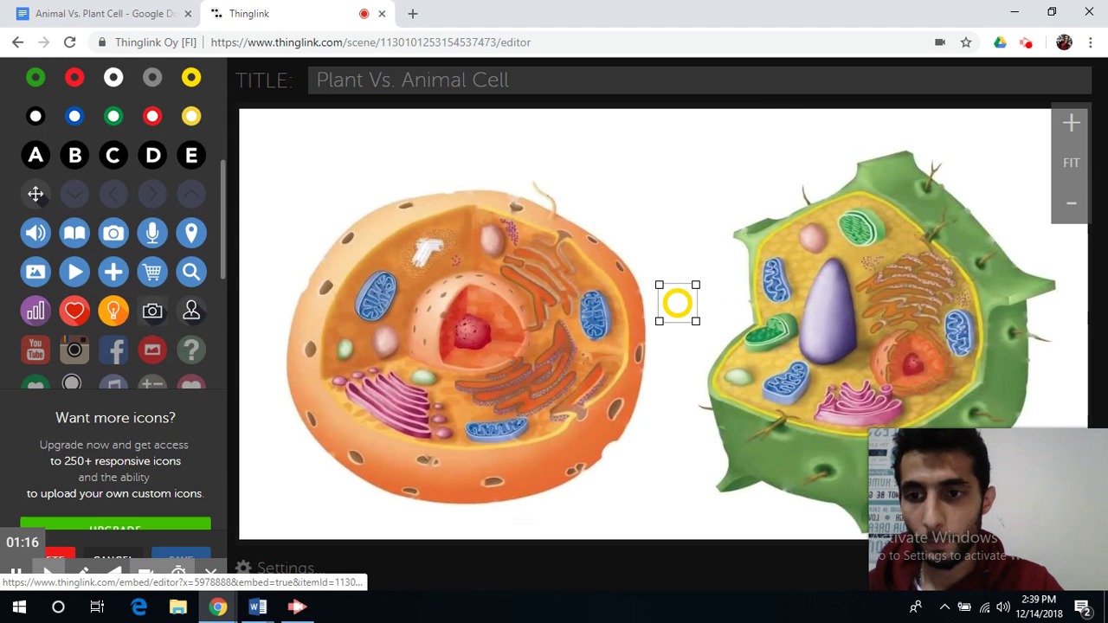
click(114, 312)
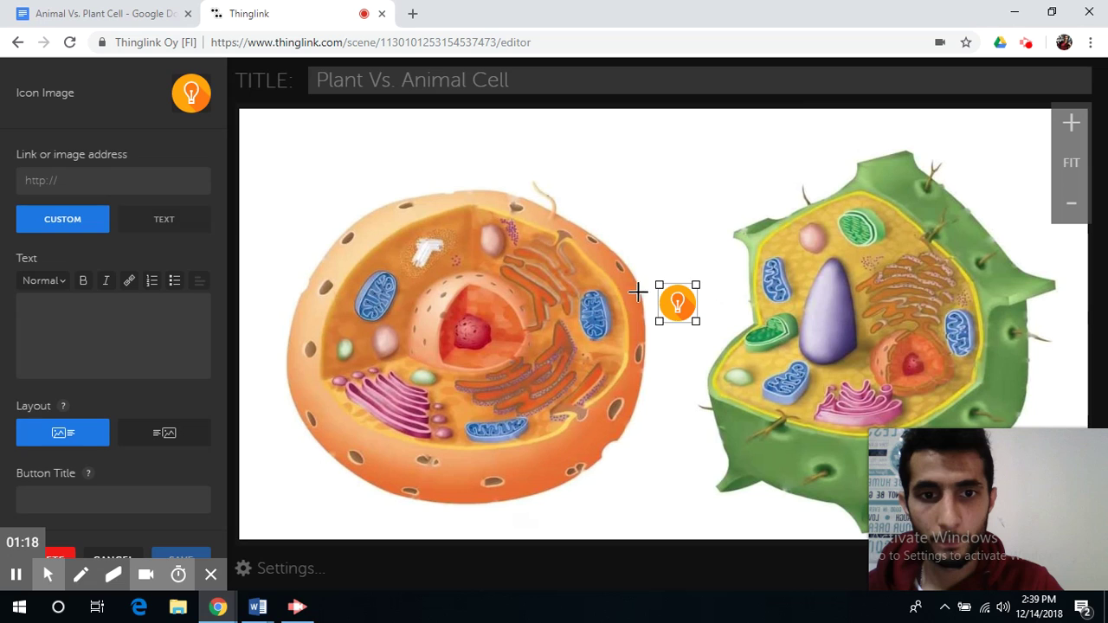
drag(672, 300, 656, 146)
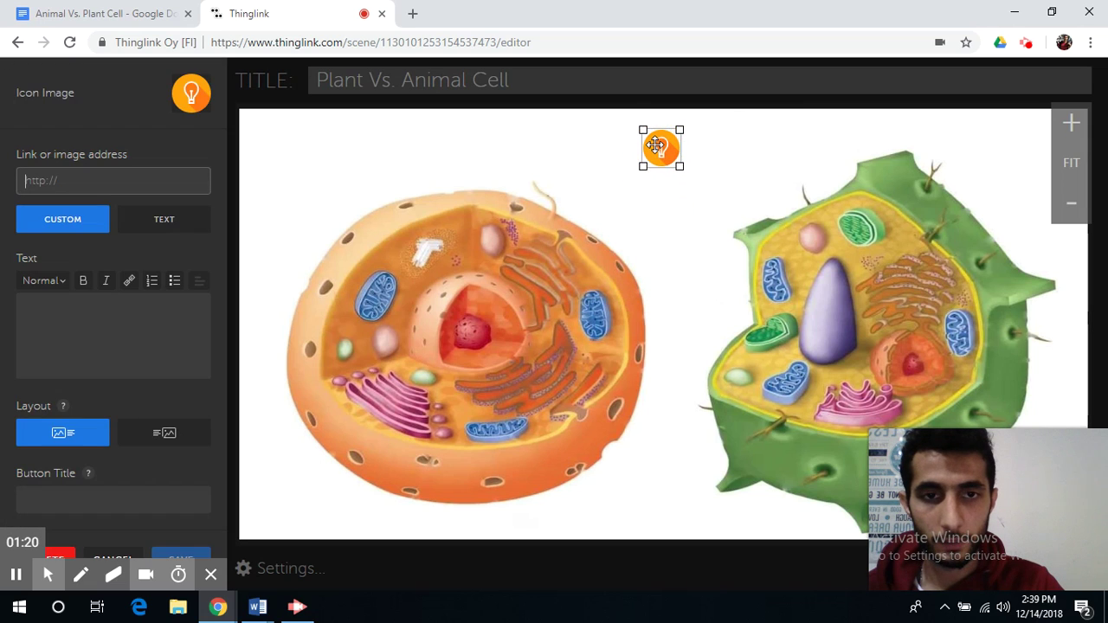
click(91, 323)
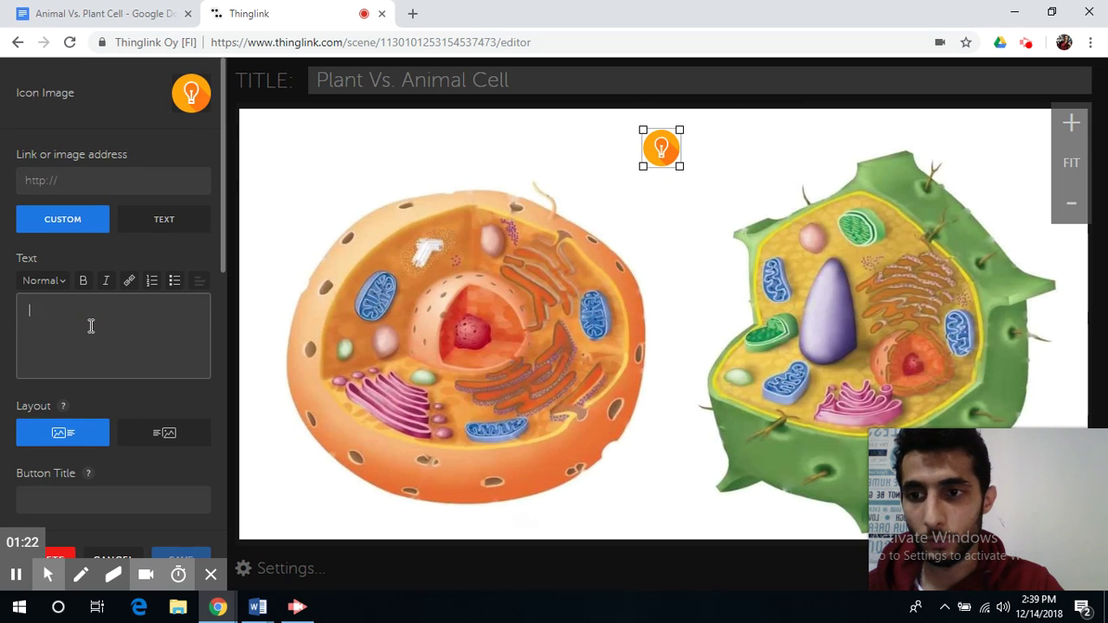
In the cell notes document, undo an accidental move of the word 'Cells'.
click(105, 16)
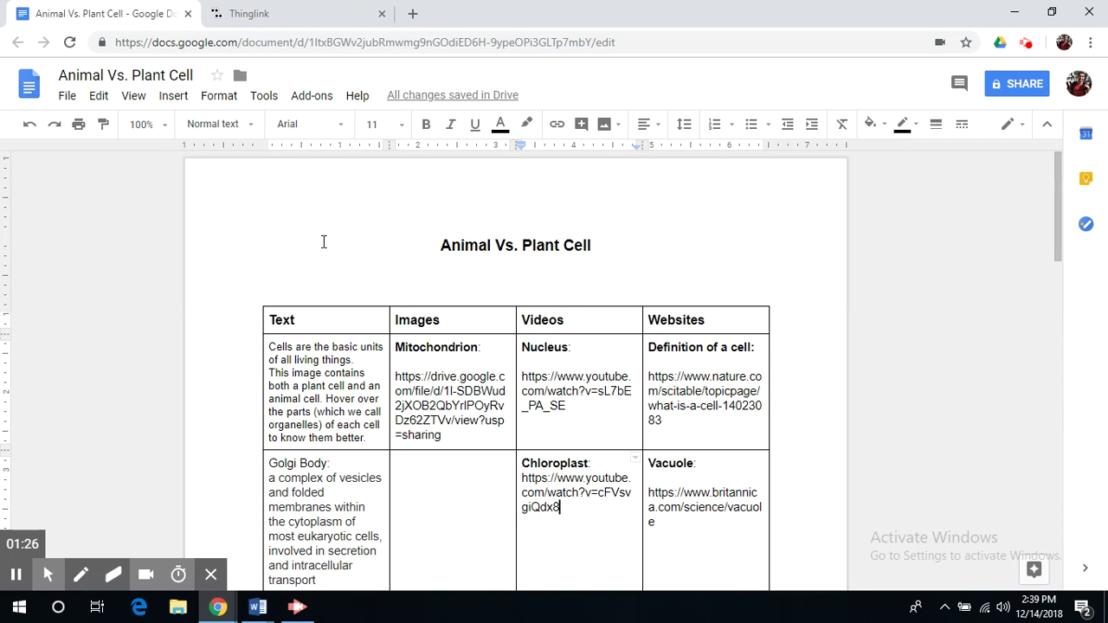
scroll(395, 280, down, 4)
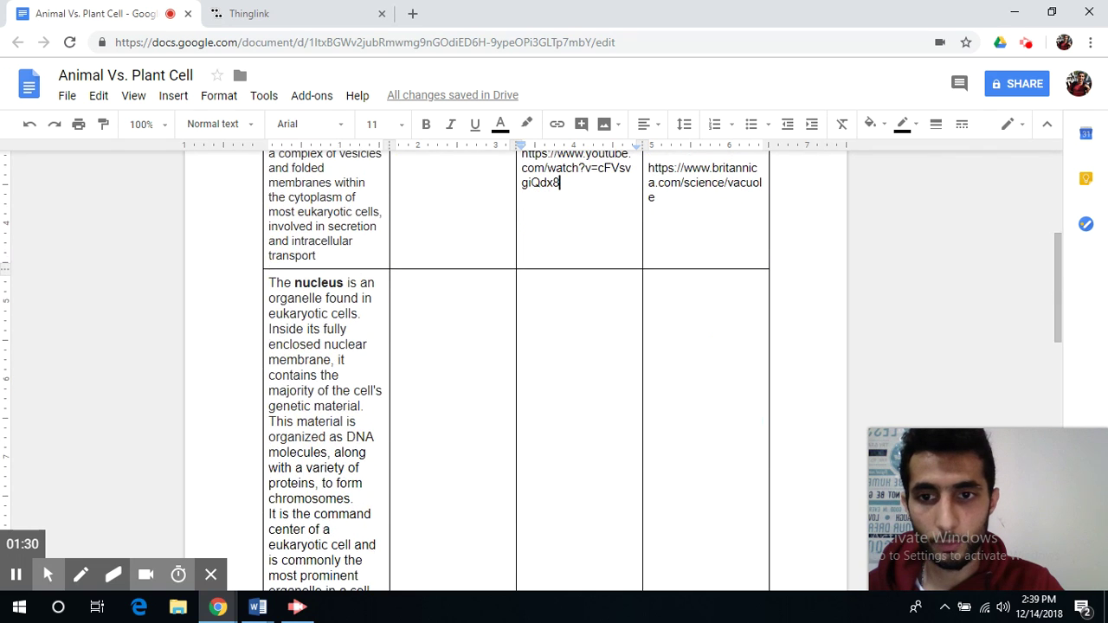
scroll(364, 284, up, 3)
double_click(271, 266)
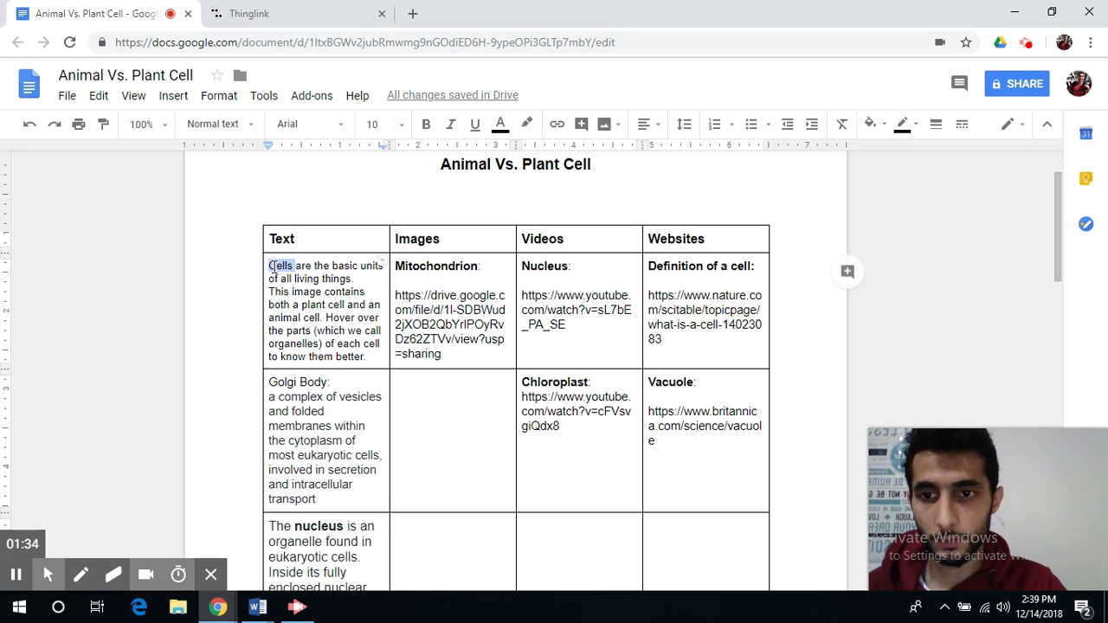
drag(271, 268, 370, 357)
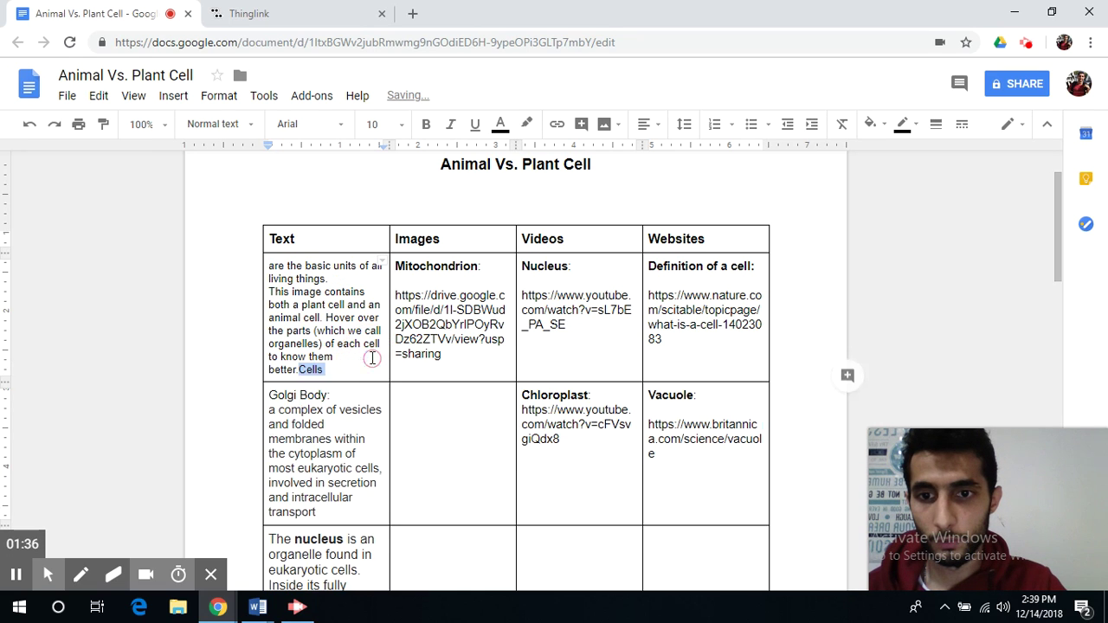
key(ctrl+z)
Select the first Text cell's introduction paragraph from 'Cells' to 'better.'.
click(372, 357)
triple_click(328, 325)
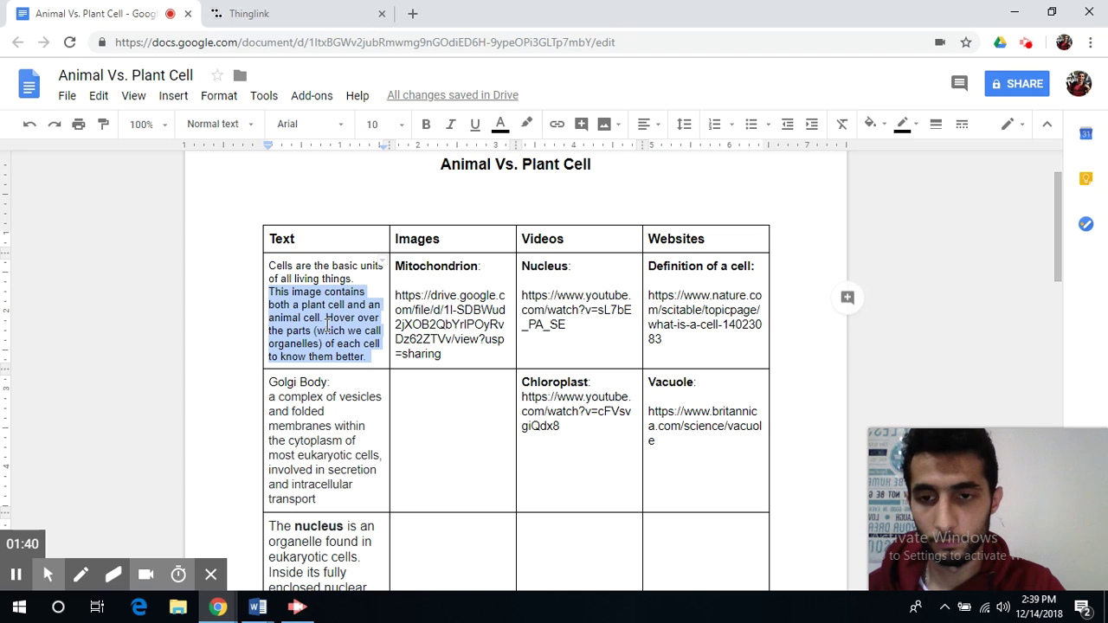
key(ctrl+a)
click(305, 299)
click(268, 265)
drag(268, 265, 368, 357)
Paste the cell introduction into the lightbulb tag and make its opening word 'Cells' Large, not bold.
click(270, 16)
click(148, 310)
text(Cells are the basic units of all living things.This image contains both a plant cell and an animal cell. Hover over the parts (which we call organelles) of each cell to know them better)
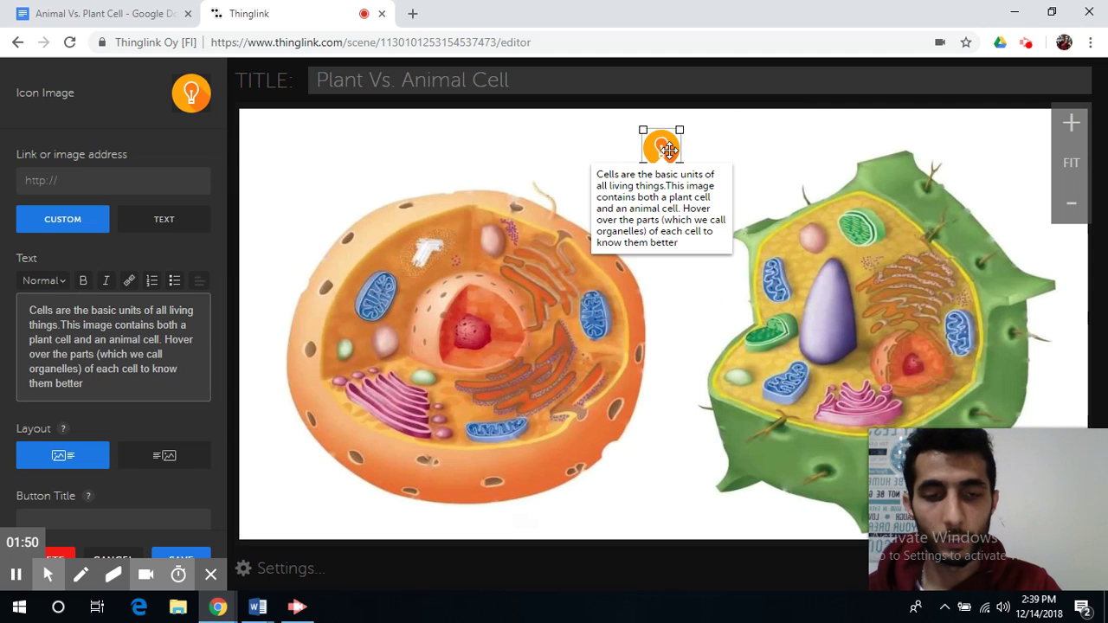
double_click(44, 311)
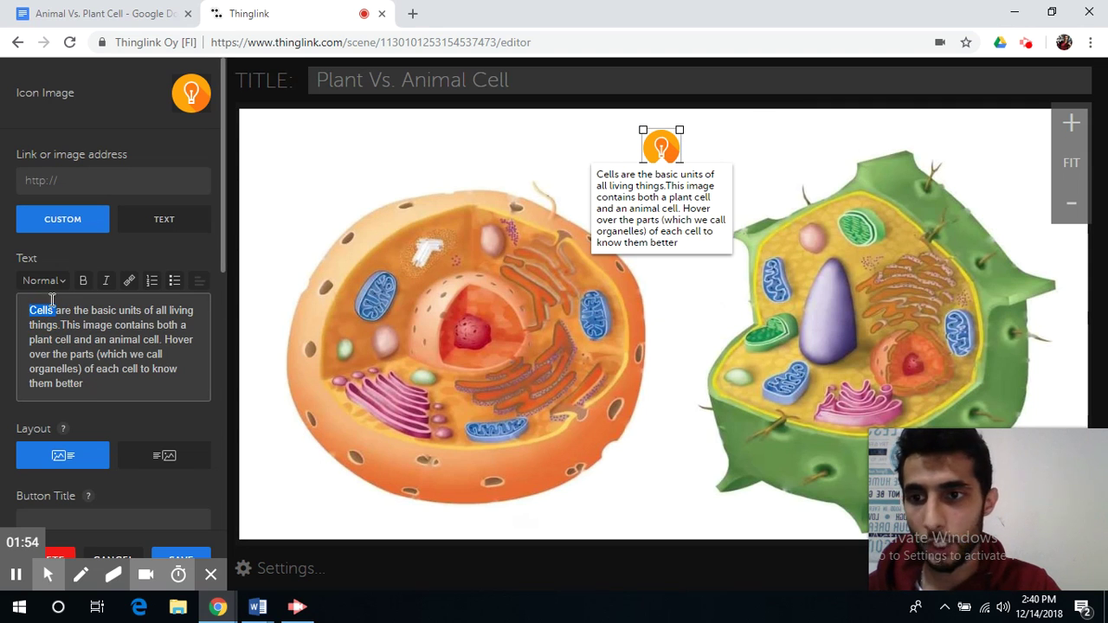
click(82, 280)
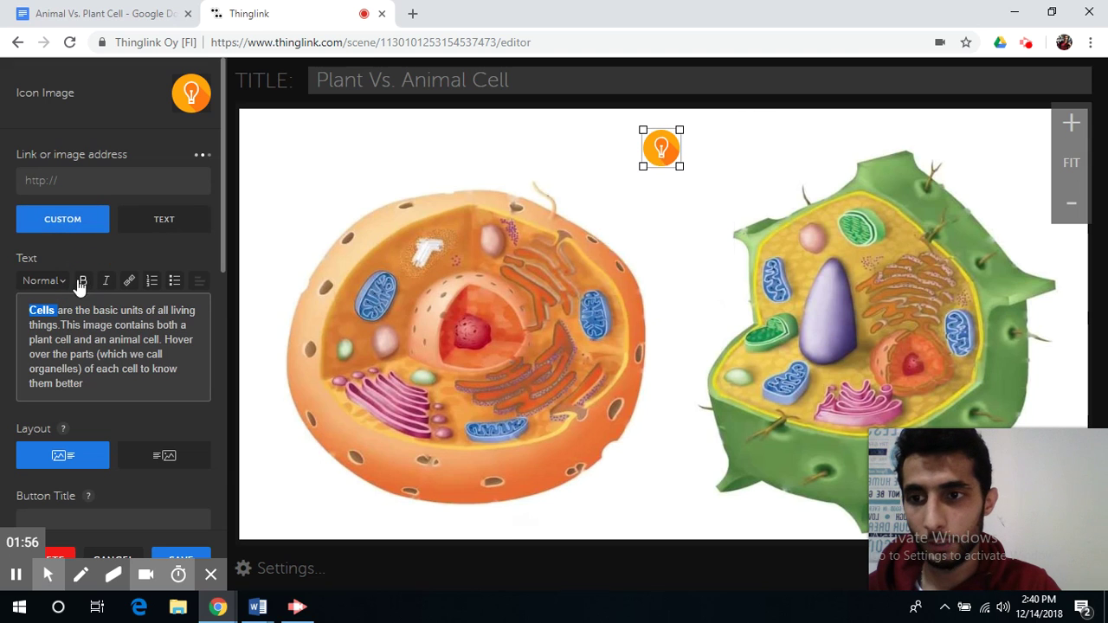
click(39, 281)
click(42, 358)
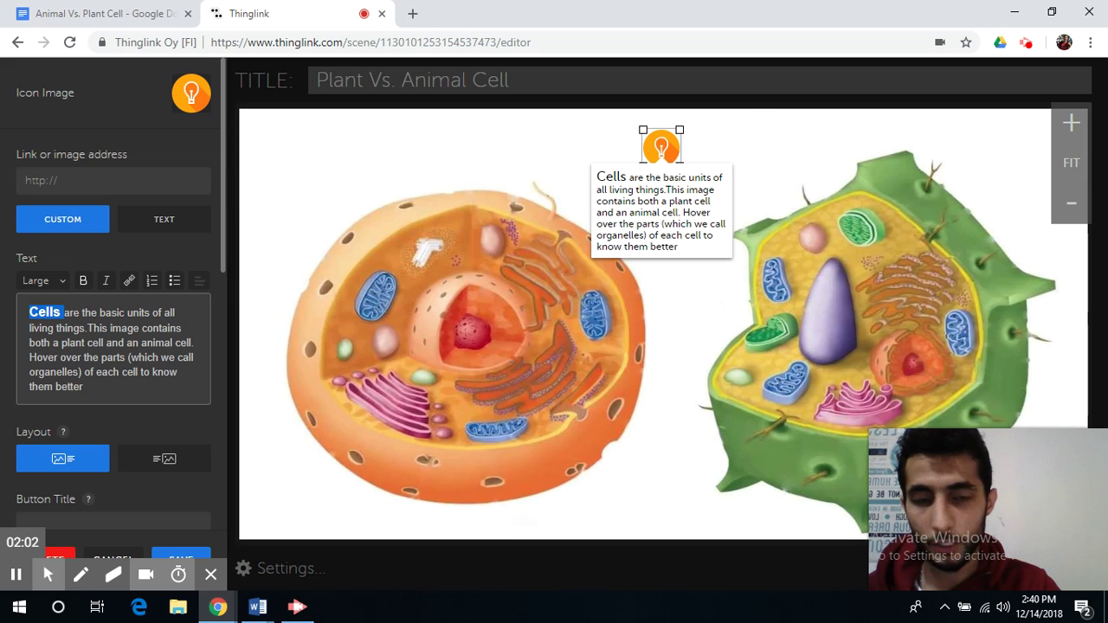
click(82, 281)
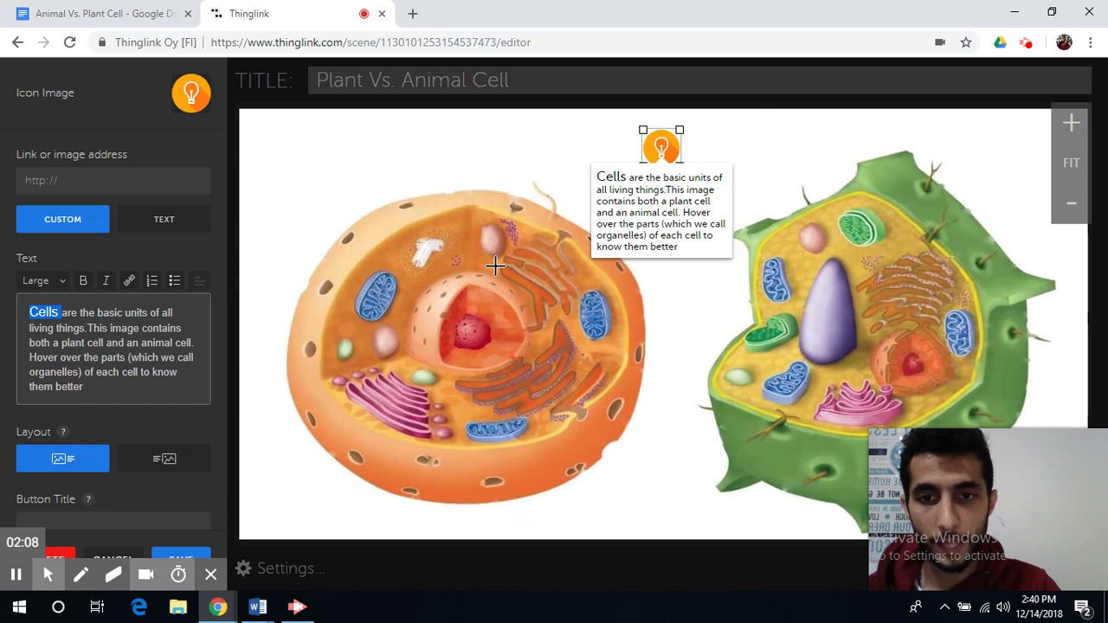
Add a tag stretched over the animal cell's Golgi body, with Hide icon turned on.
click(388, 394)
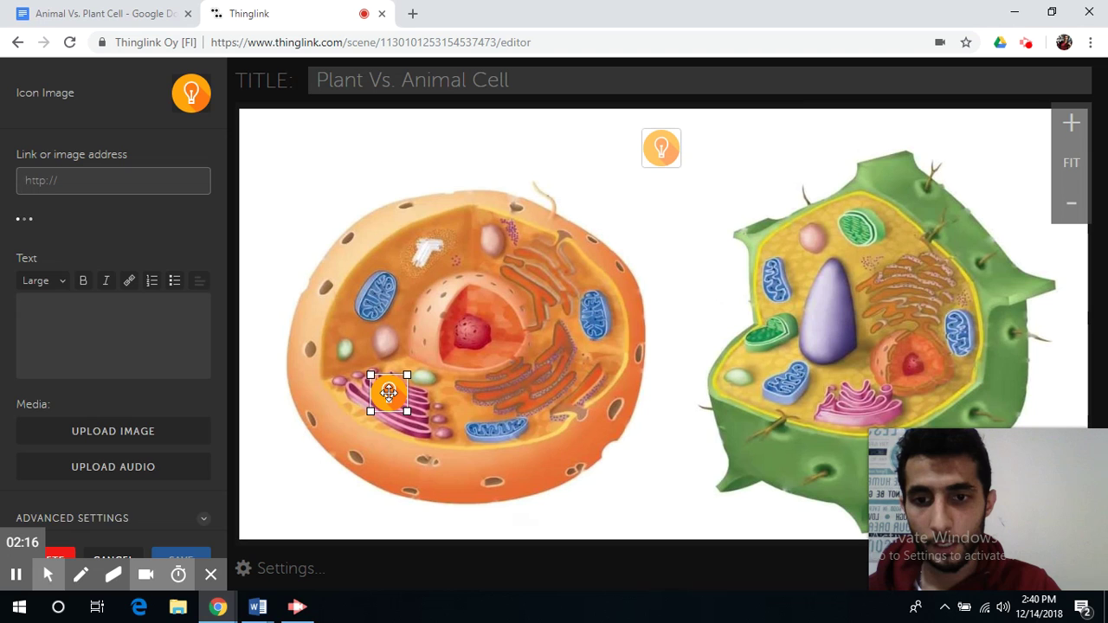
drag(407, 411, 430, 433)
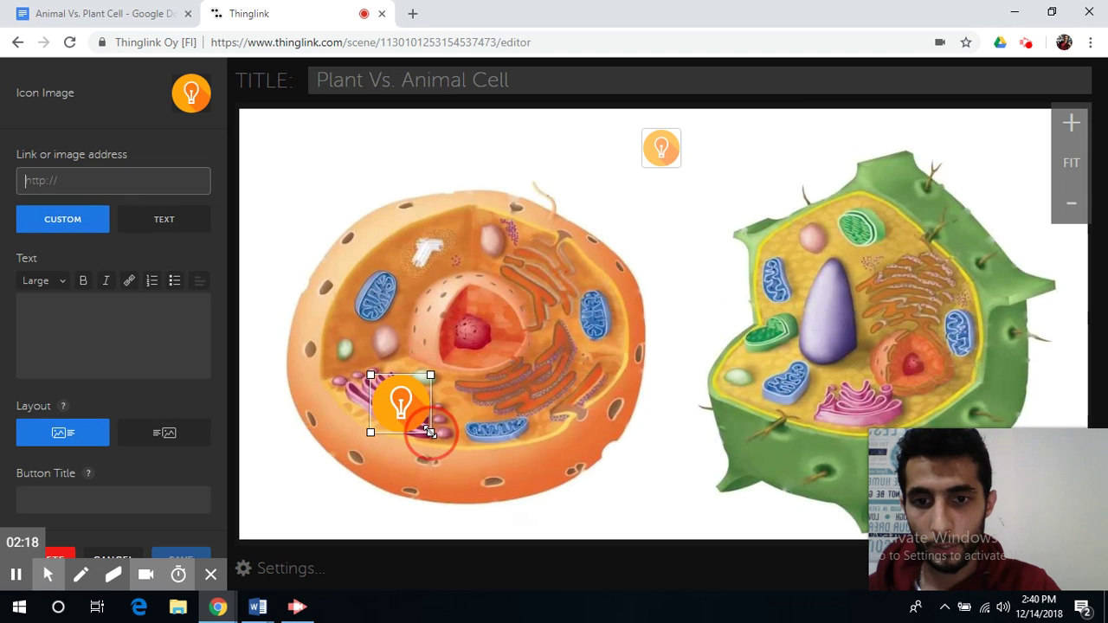
drag(371, 375, 346, 369)
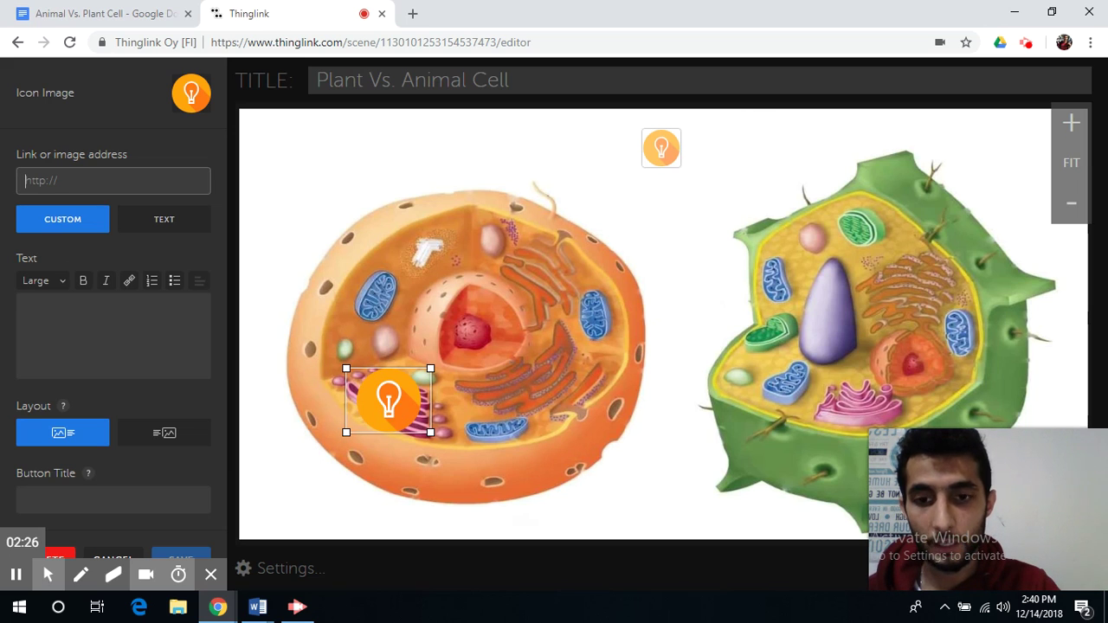
scroll(194, 366, down, 5)
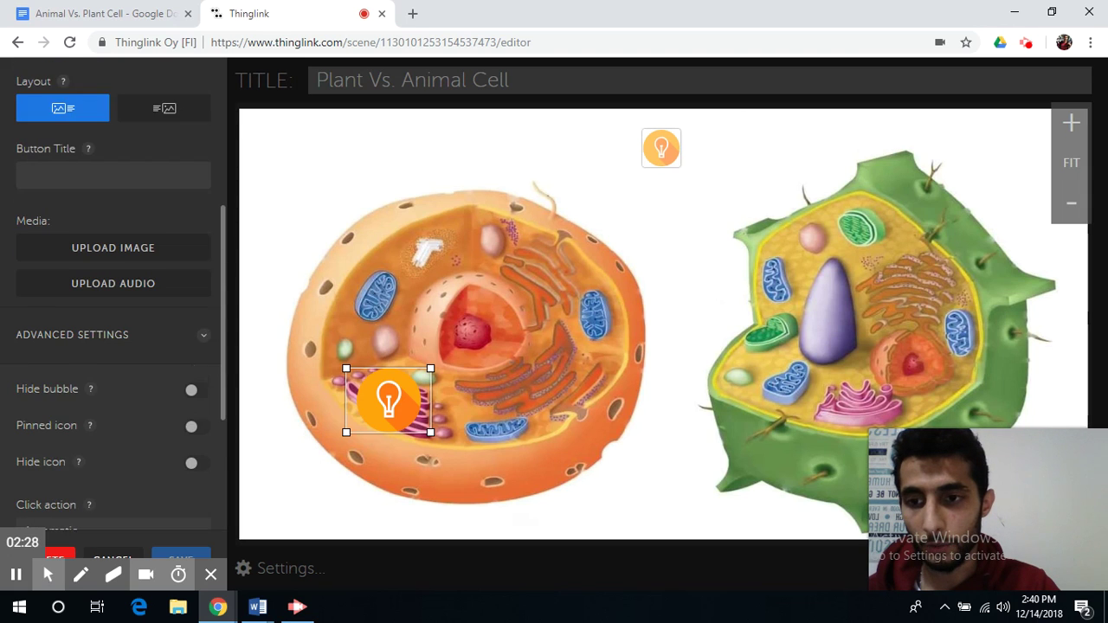
click(192, 385)
scroll(103, 303, up, 5)
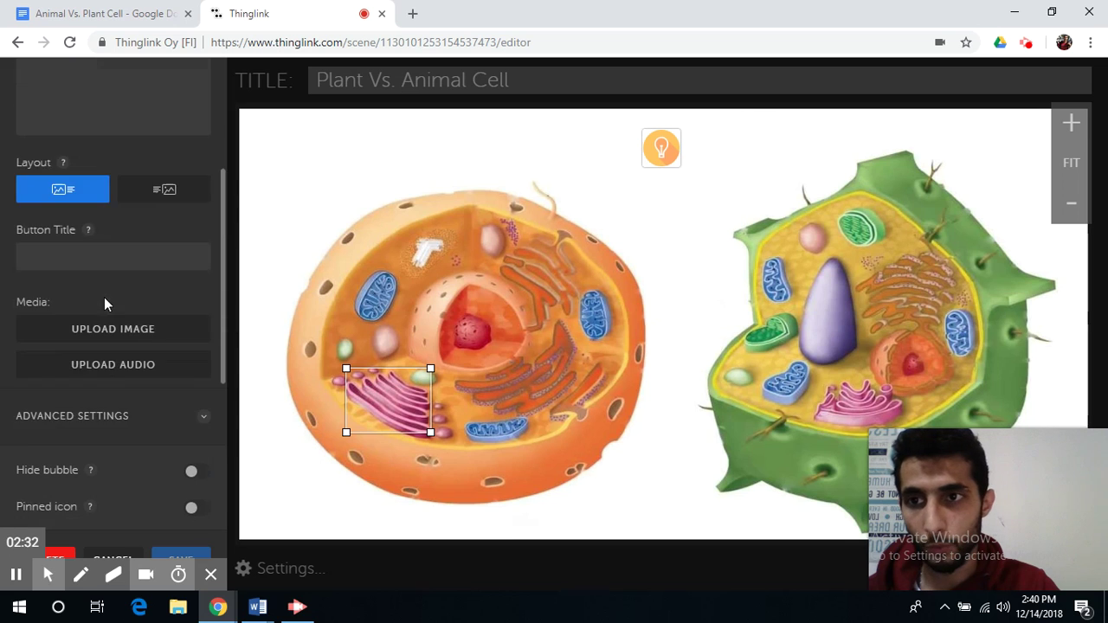
click(84, 319)
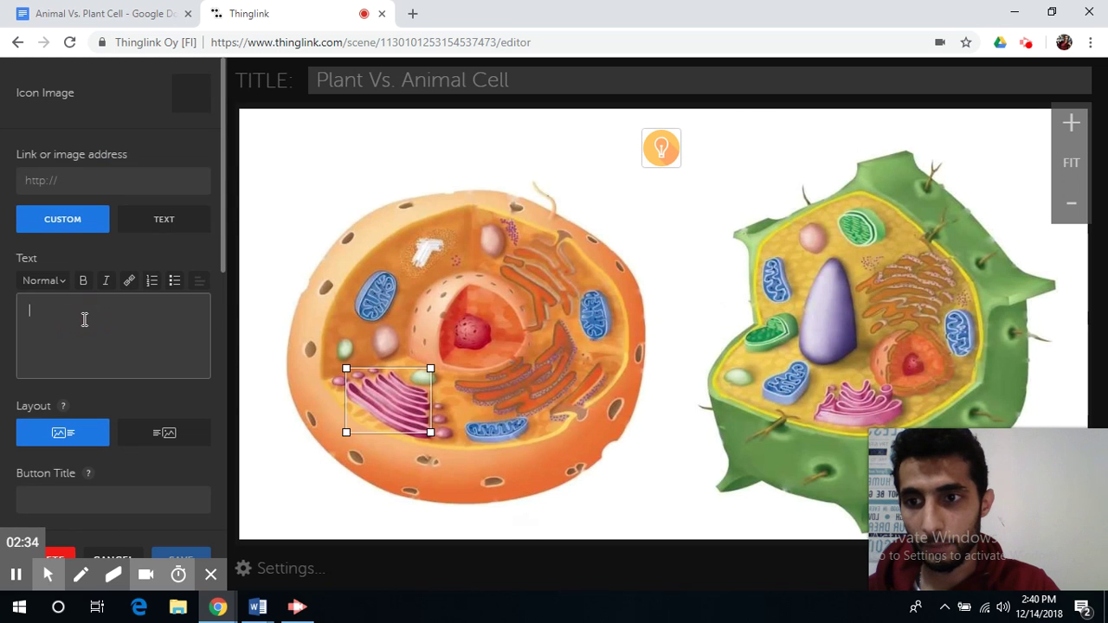
Paste the Golgi Body description into the tag, delete its blank first line, and close the popup.
click(99, 14)
scroll(292, 347, down, 3)
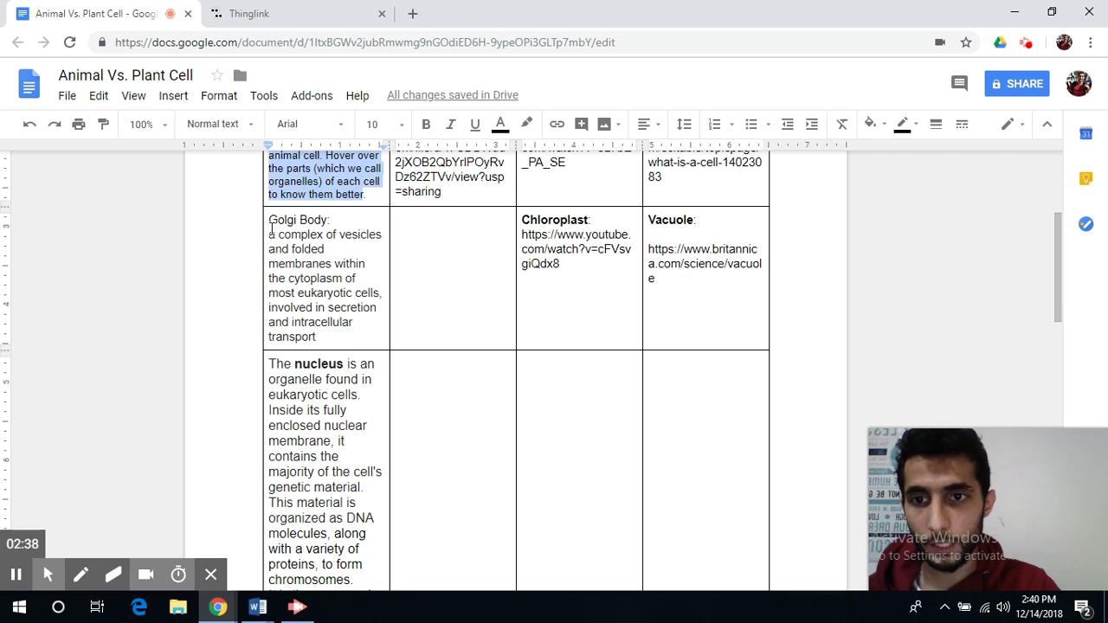
drag(271, 220, 349, 333)
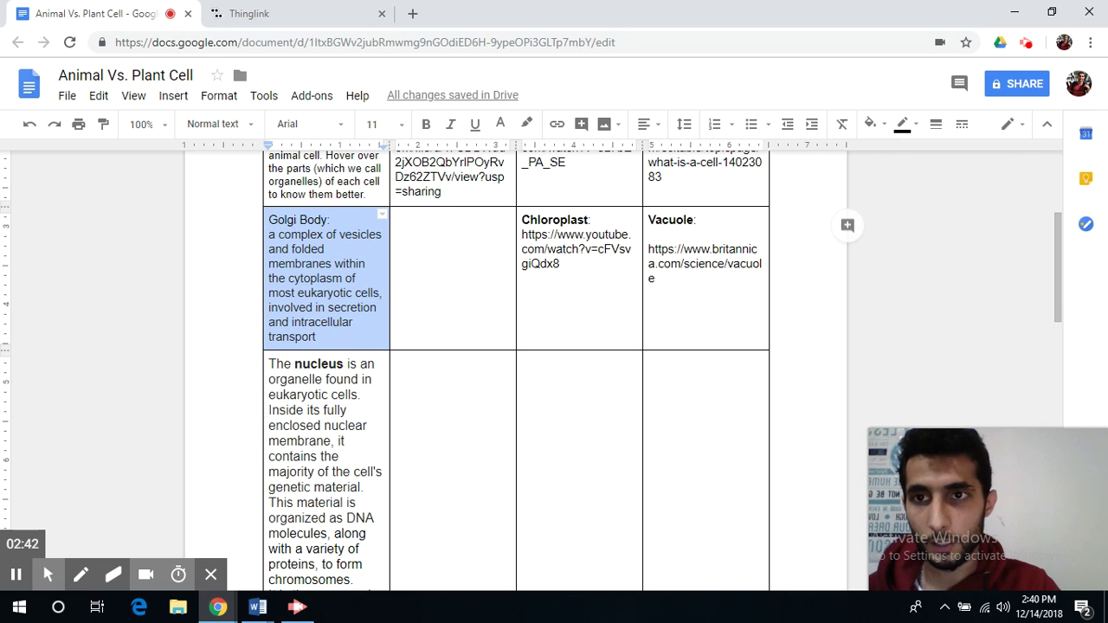
click(271, 20)
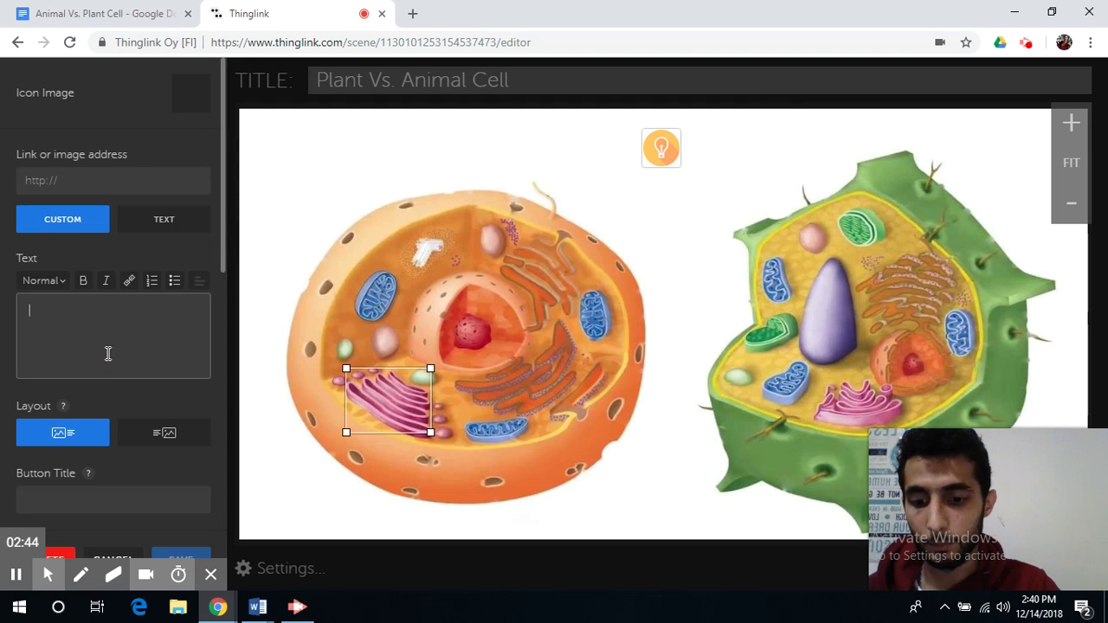
text(Golgi Body:a complex of vesicles and folded membranes within the cytoplasm of most eukaryotic cells, involved in secretion and intracellular transport)
click(65, 310)
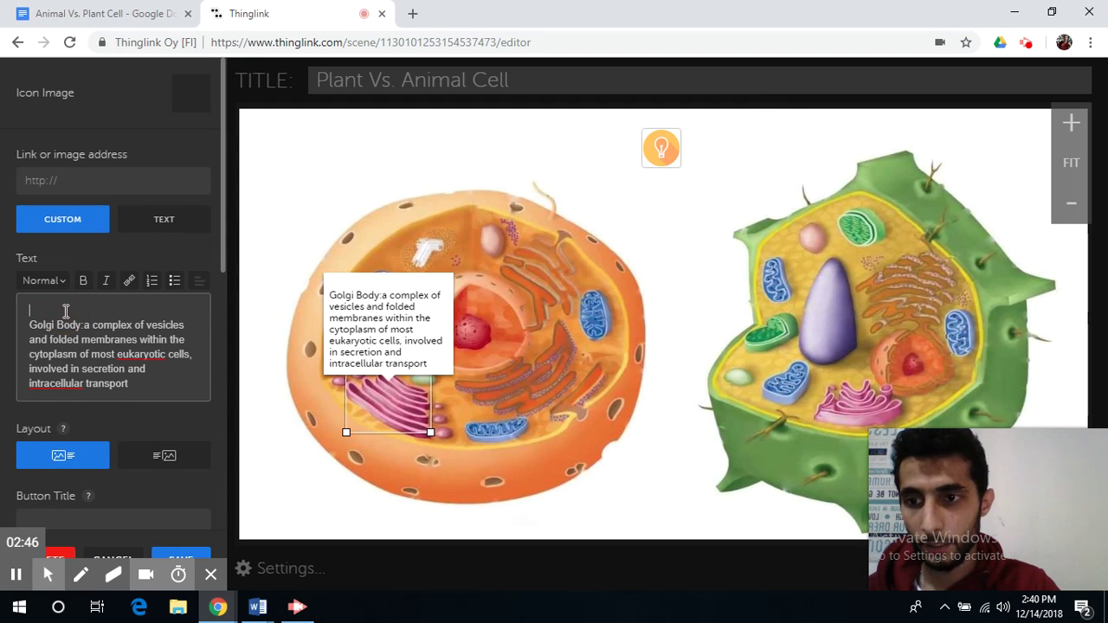
key(Delete)
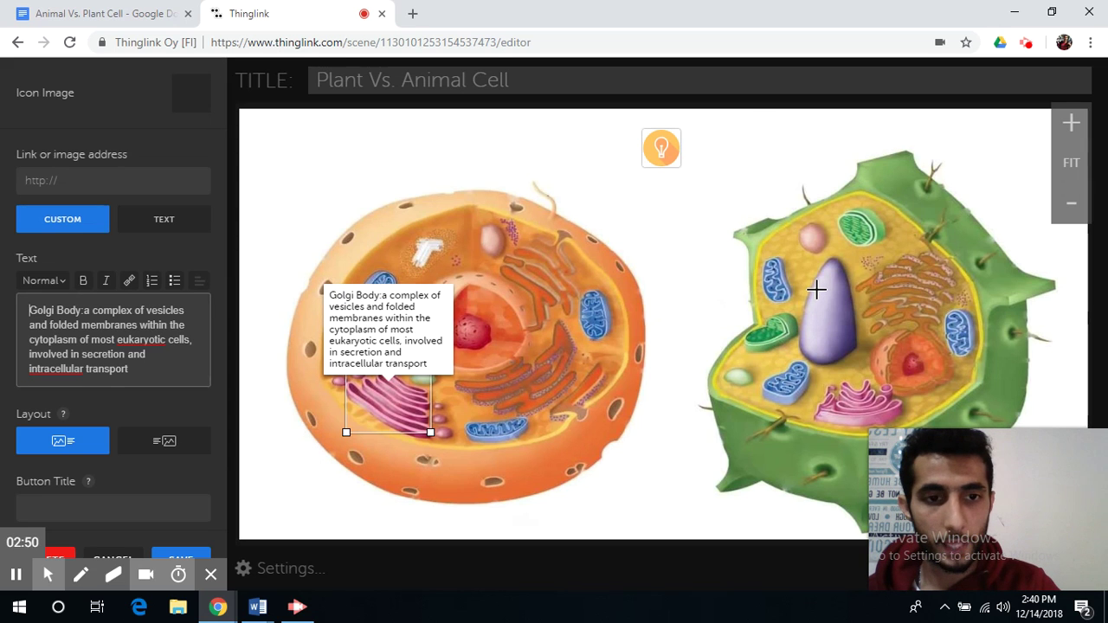
click(102, 13)
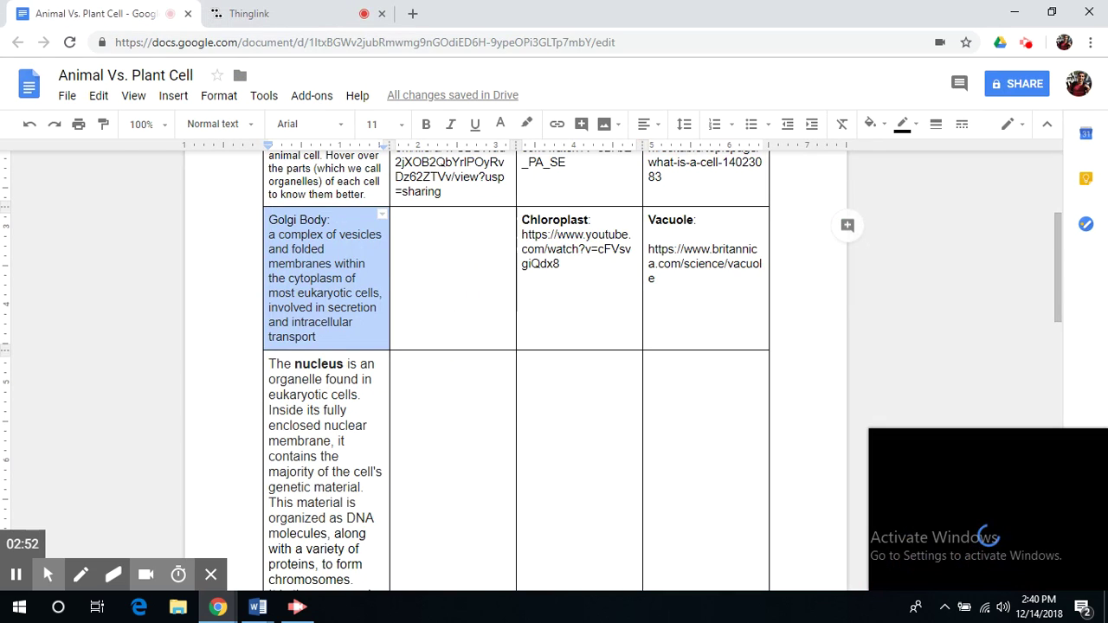
scroll(516, 363, up, 2)
click(251, 13)
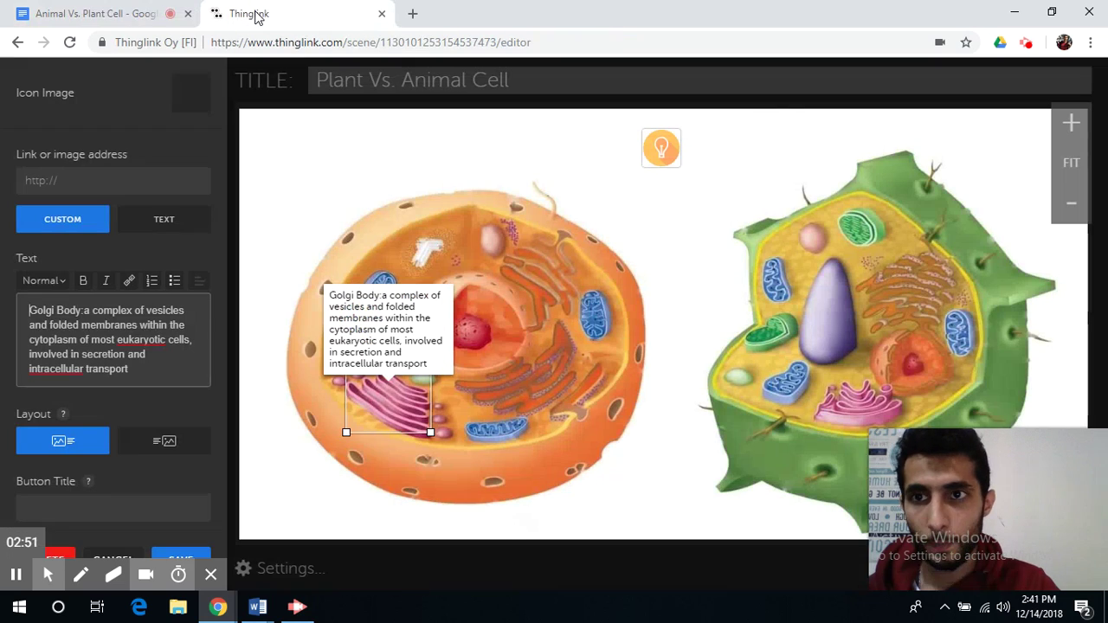
click(456, 298)
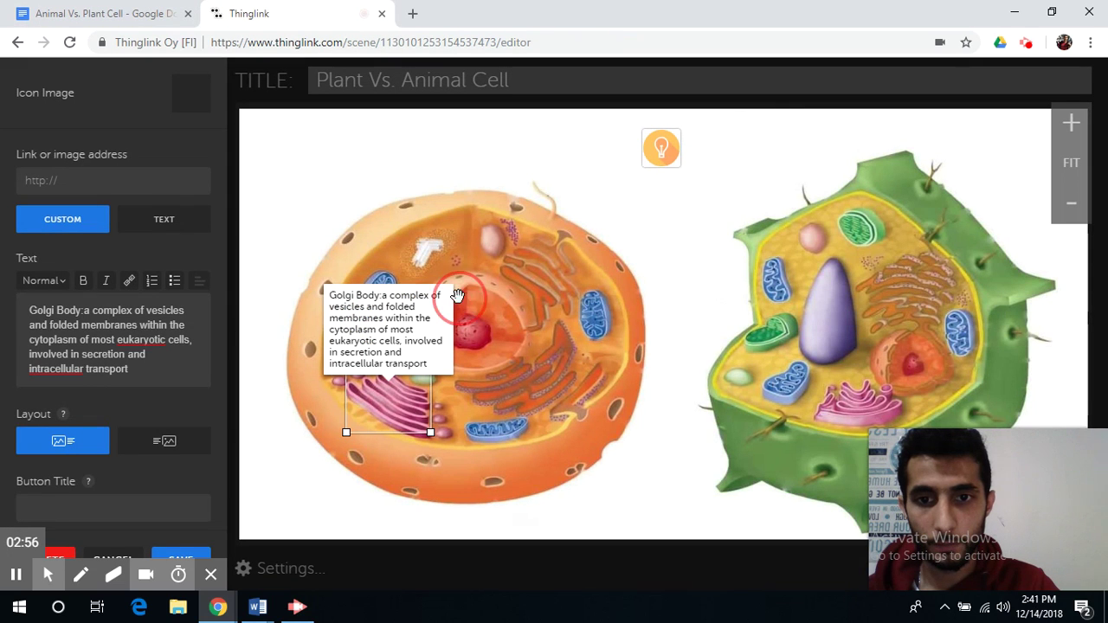
Add a tag box sized to cover the animal cell's nucleus.
click(459, 298)
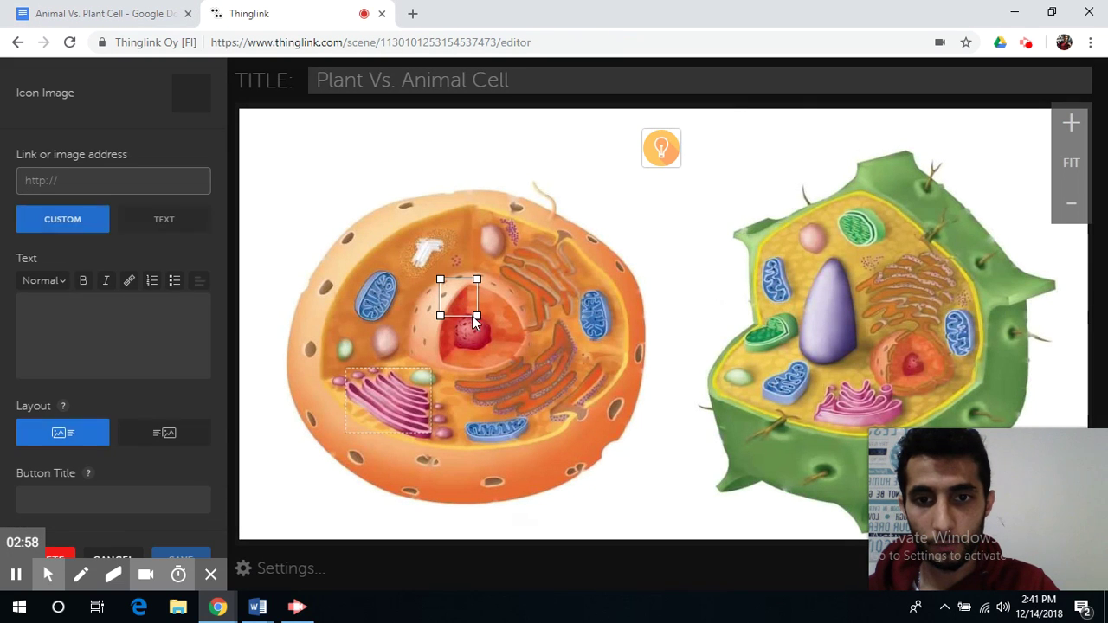
click(481, 312)
drag(509, 348, 528, 361)
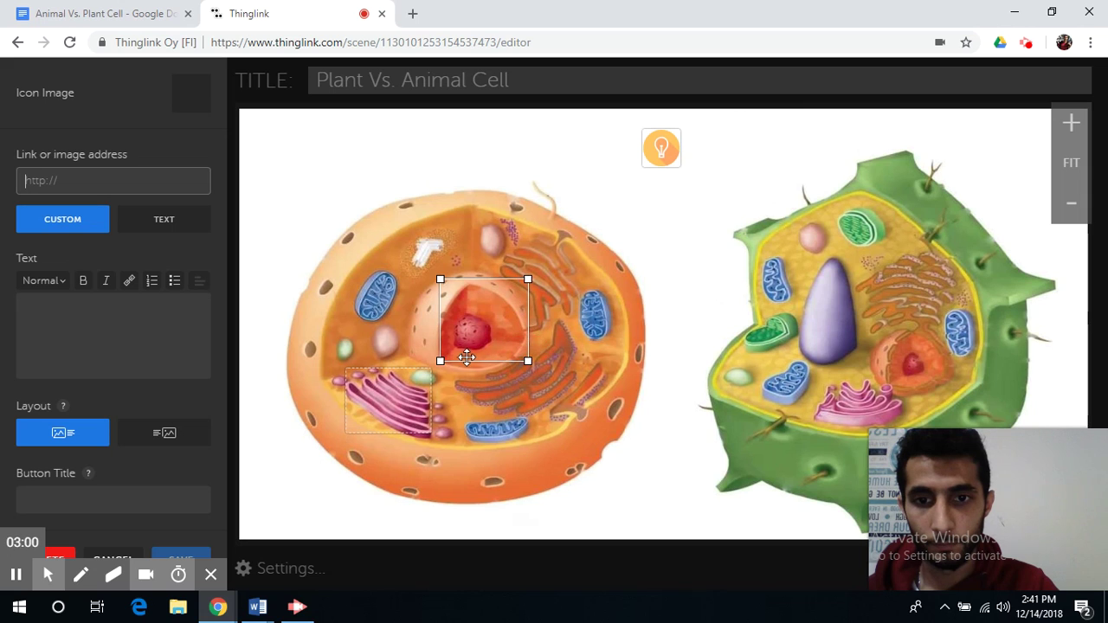
drag(440, 363, 417, 374)
Paste the Nucleus YouTube video link into the nucleus tag, shown as a large preview.
click(121, 13)
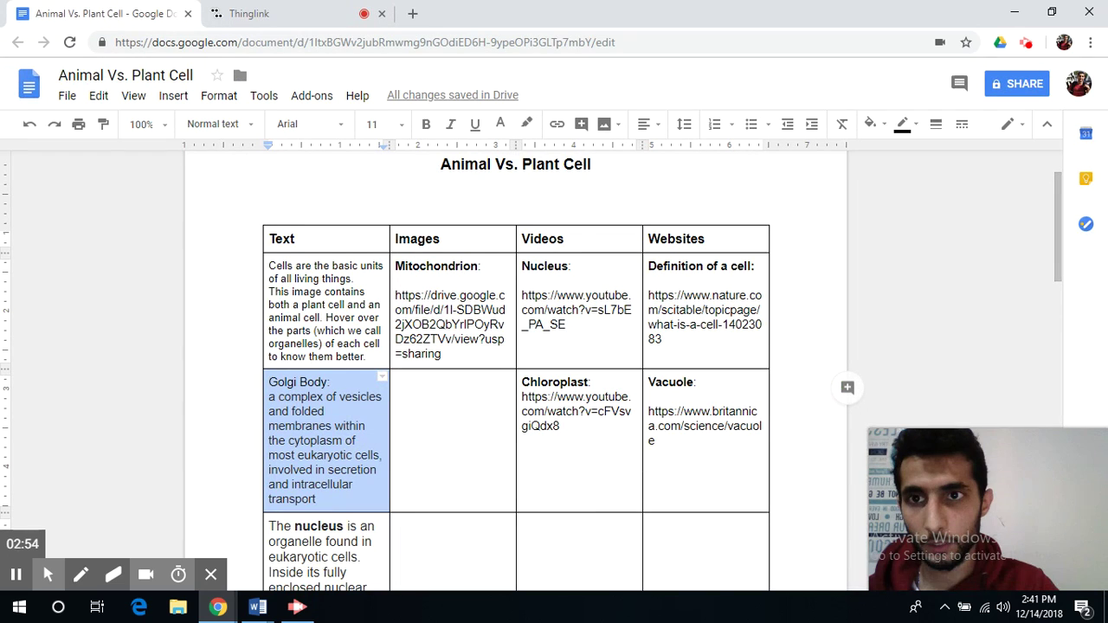
click(530, 297)
drag(545, 310, 567, 325)
key(ctrl+c)
click(249, 13)
click(131, 179)
key(ctrl+v)
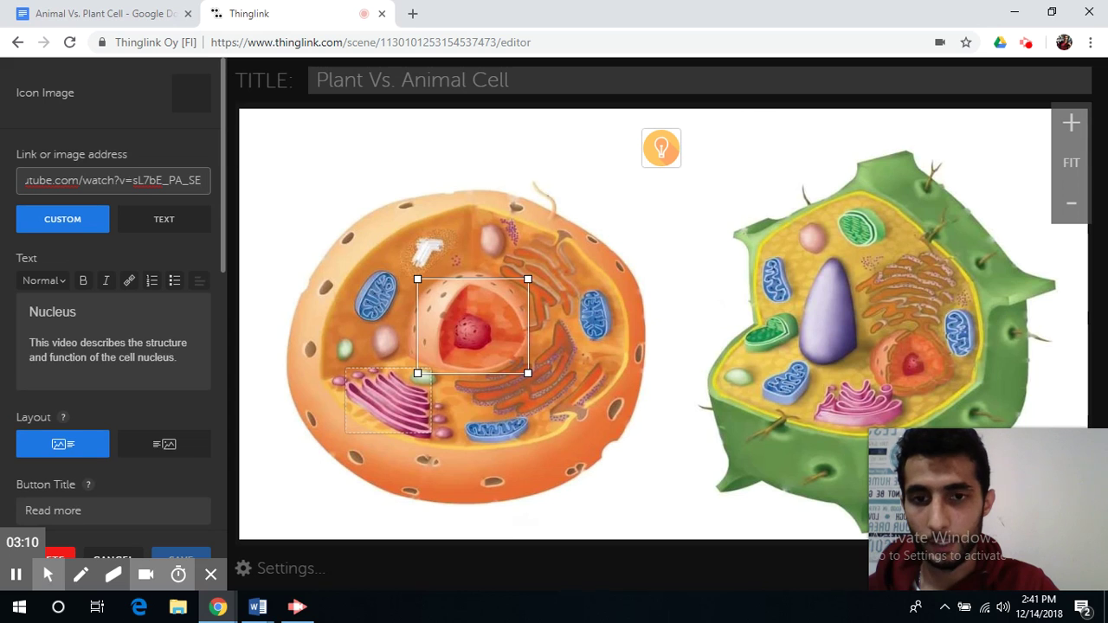
click(122, 296)
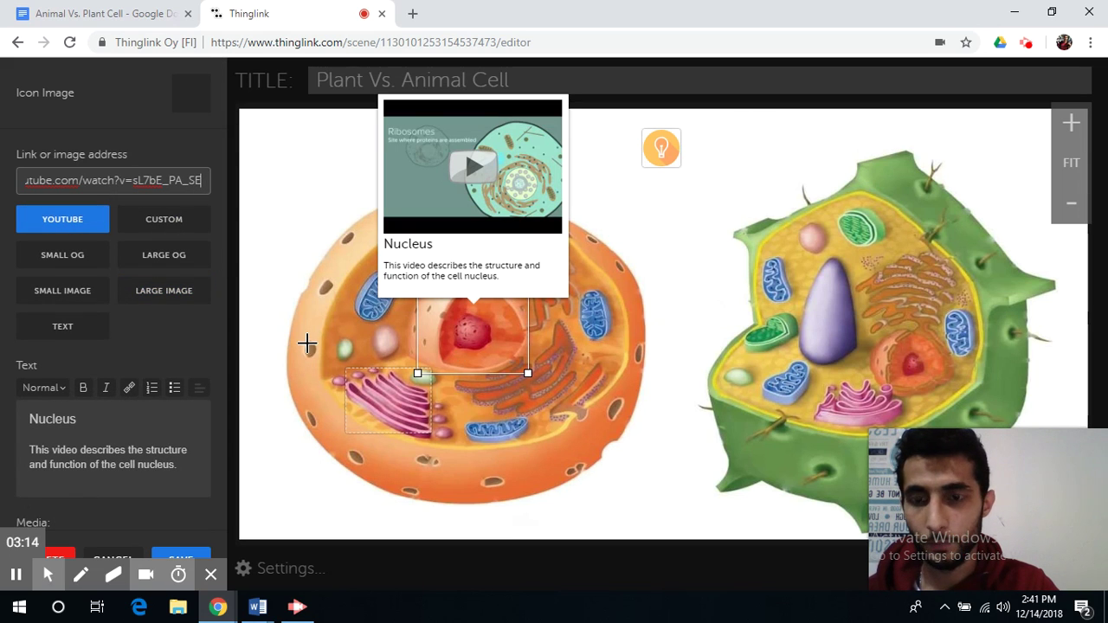
Select the Mitochondrion image link in the Google Docs table.
click(169, 15)
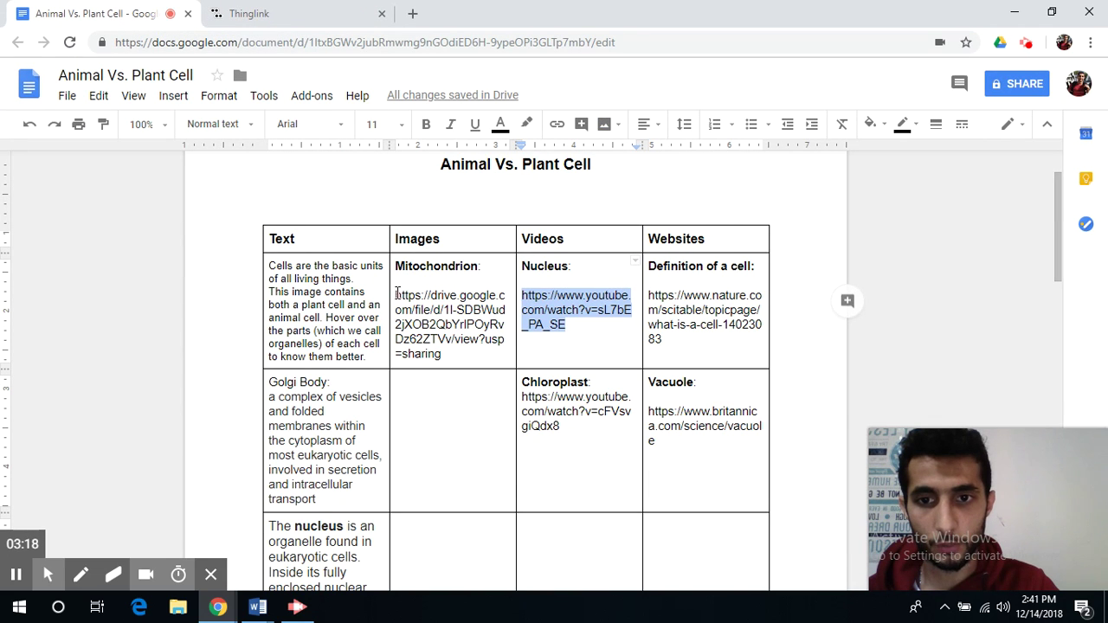
drag(396, 296, 443, 355)
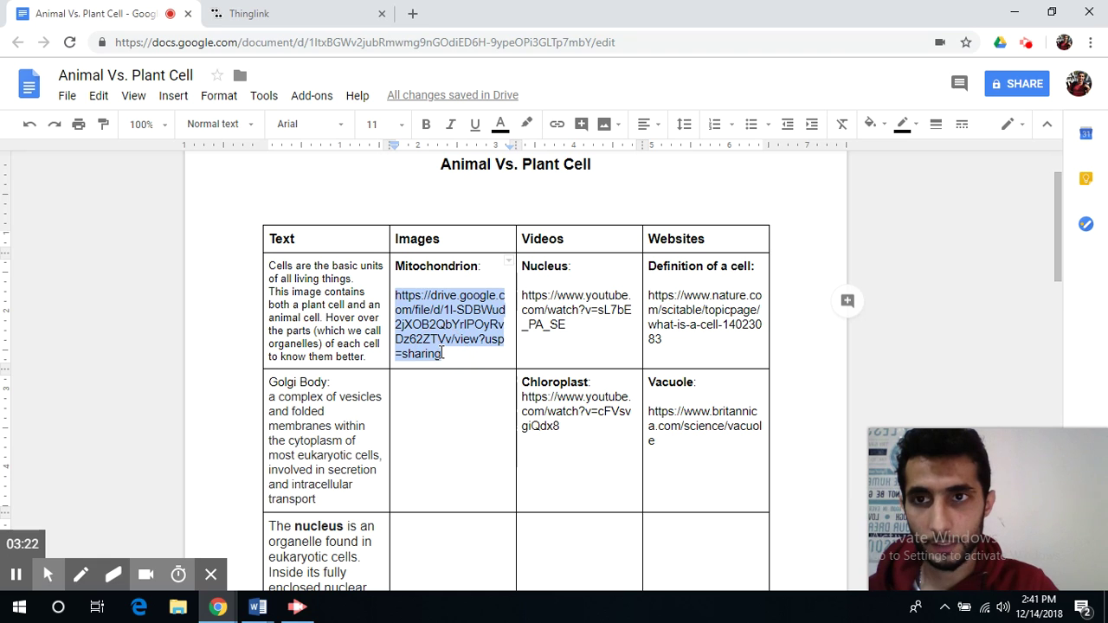
click(281, 13)
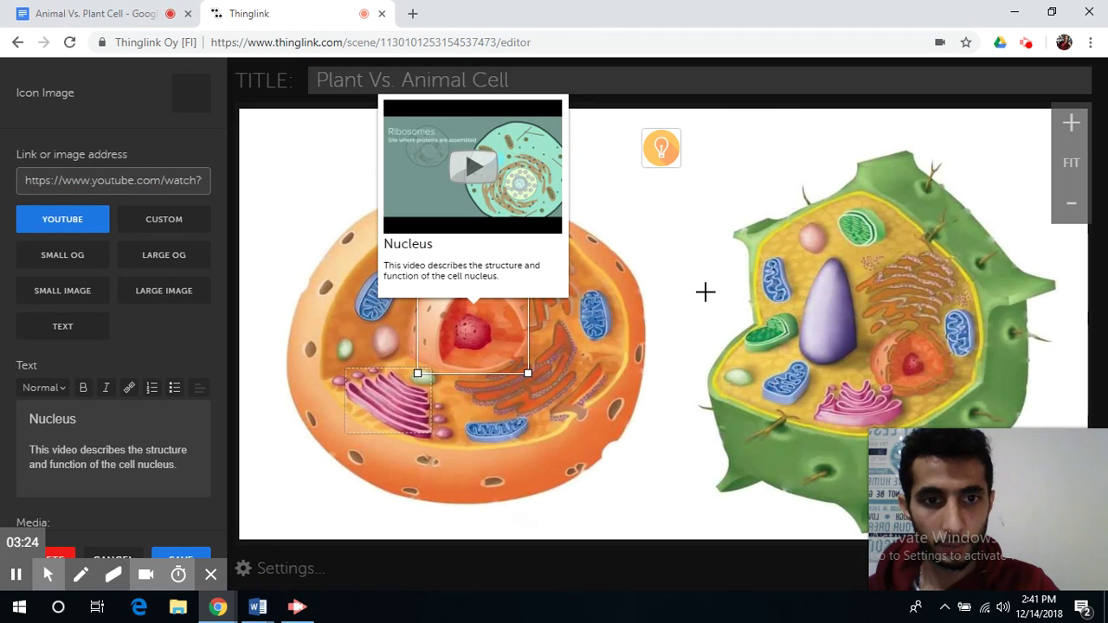
Tag the plant cell's mitochondrion with the Drive mitochondrion image link and save the tag.
click(771, 272)
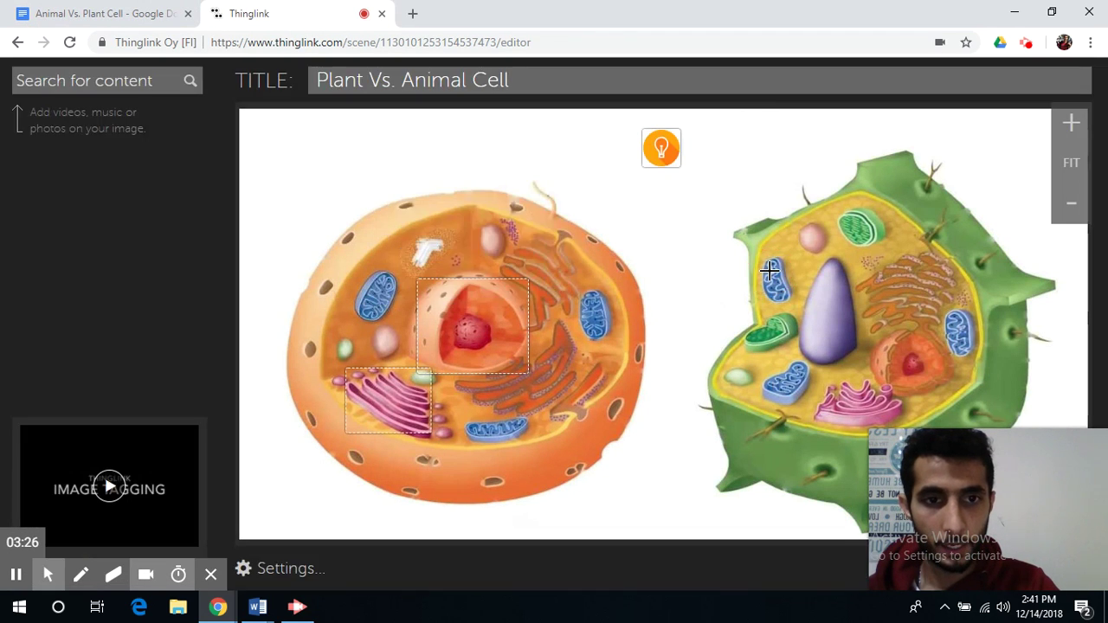
click(771, 273)
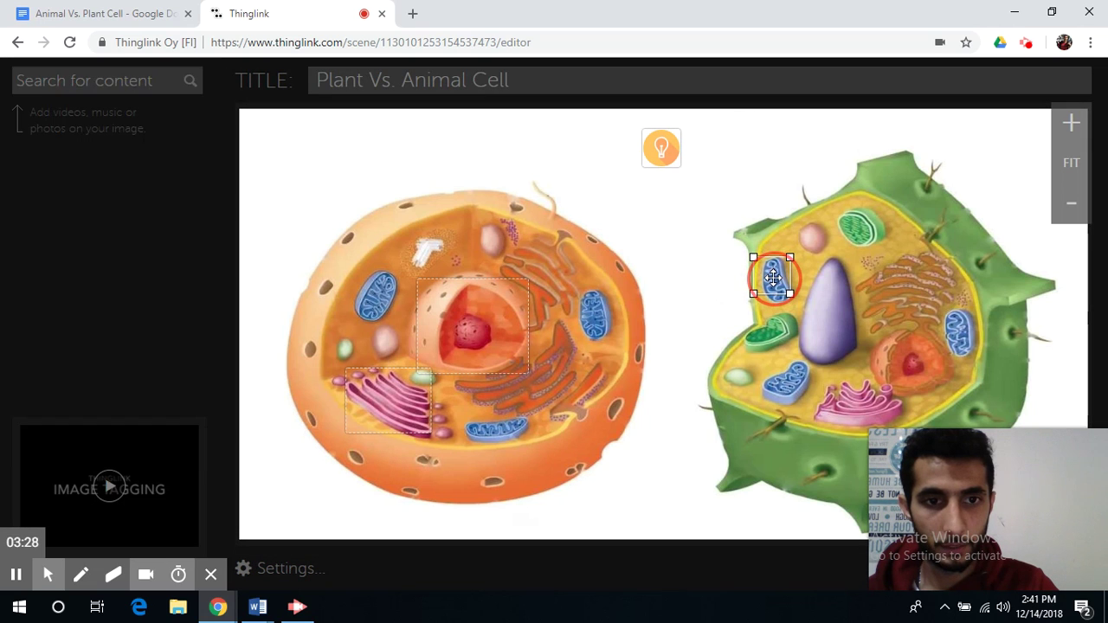
click(60, 180)
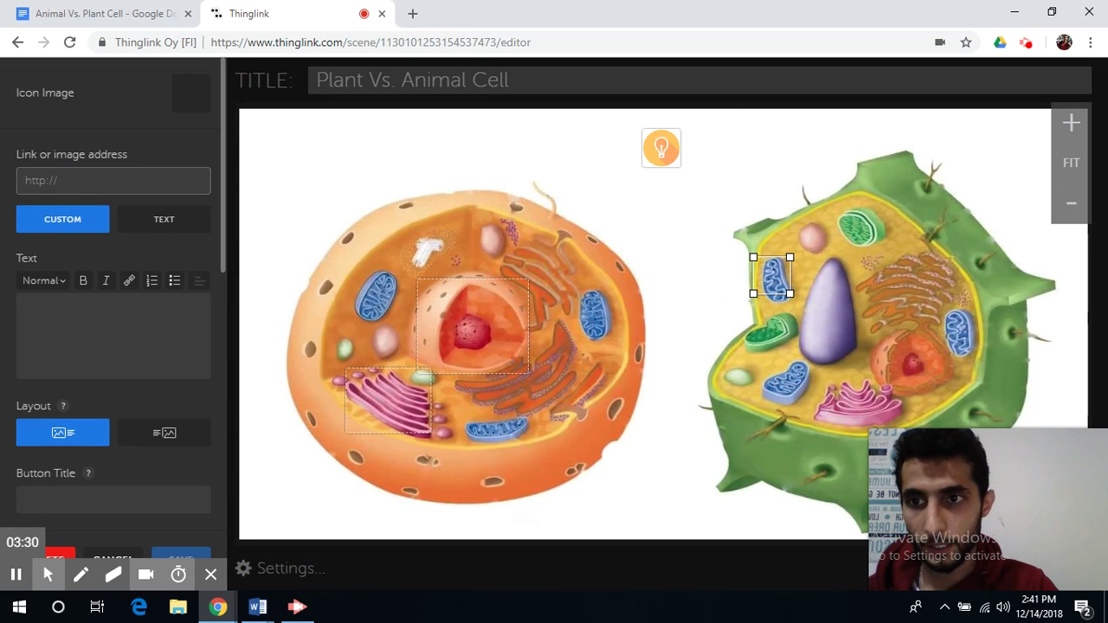
key(ctrl+v)
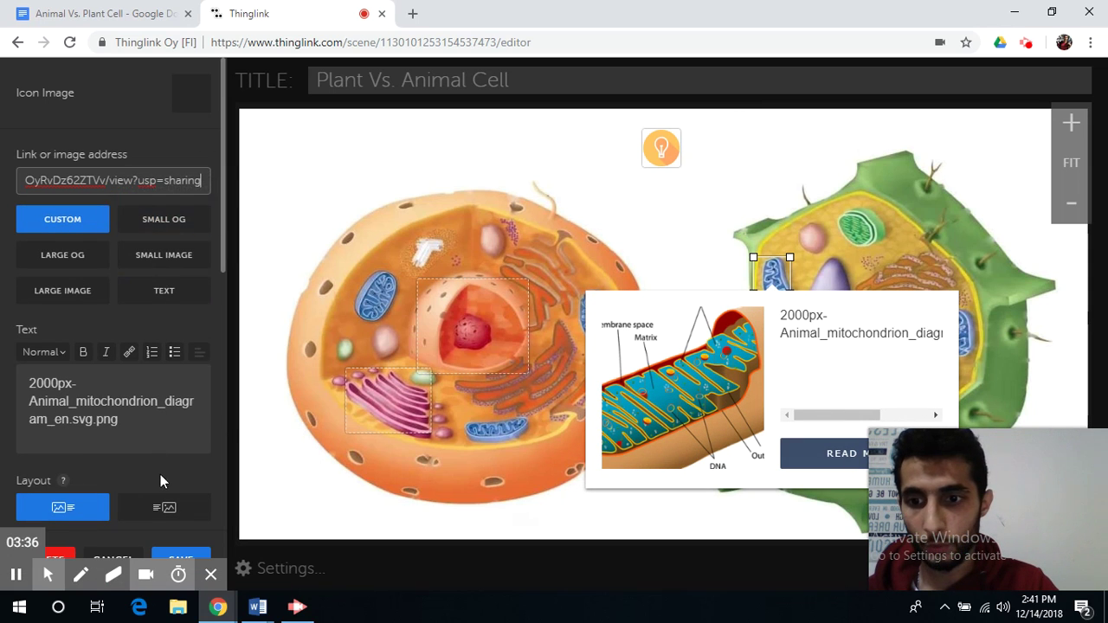
click(210, 574)
click(180, 562)
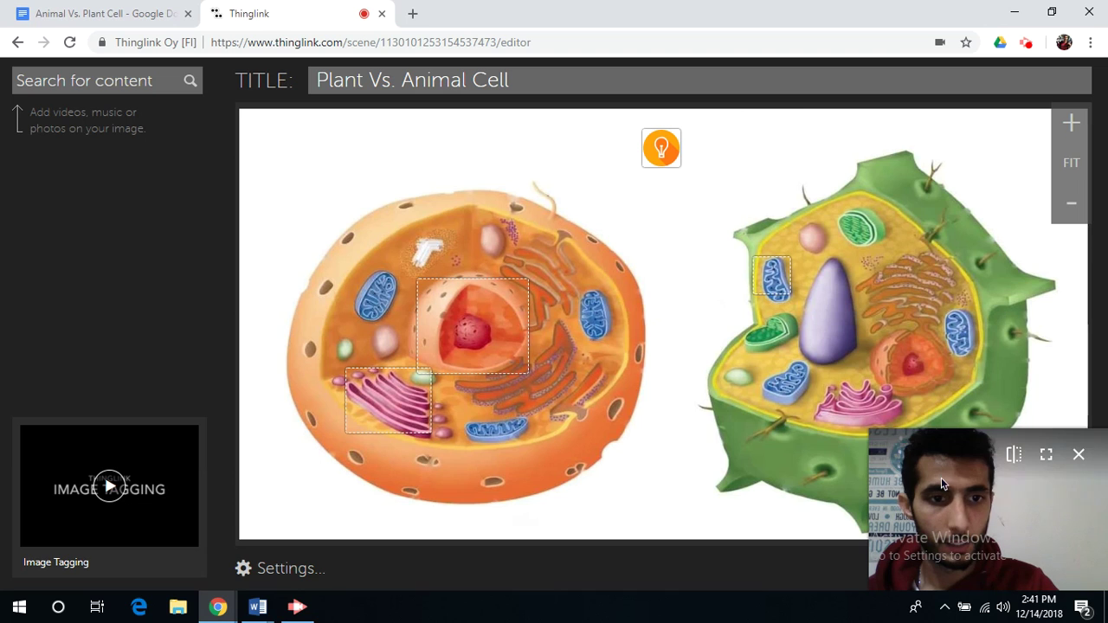
drag(872, 432, 942, 470)
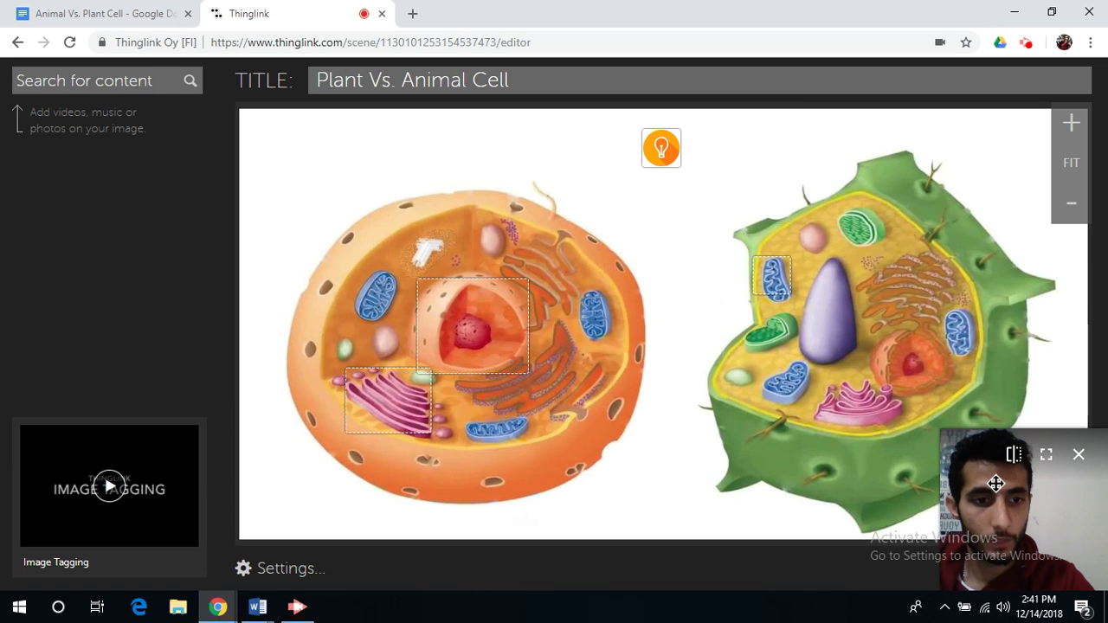
drag(992, 487, 741, 502)
Save the Plant Vs. Animal Cell image, test its tags in the viewer, then close it.
click(1009, 577)
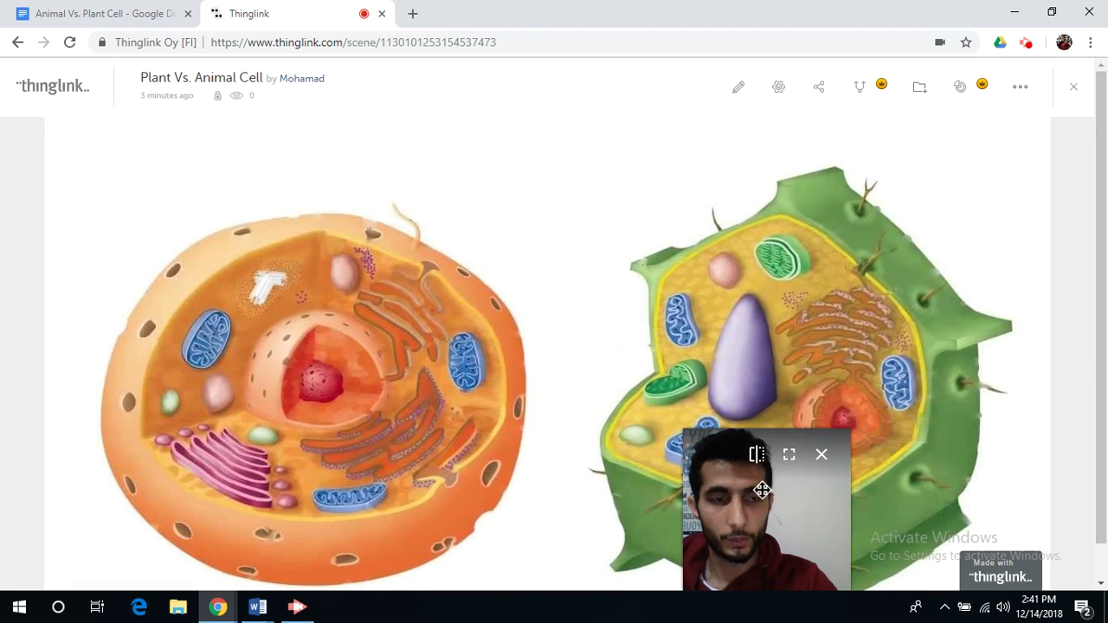
drag(763, 491, 952, 494)
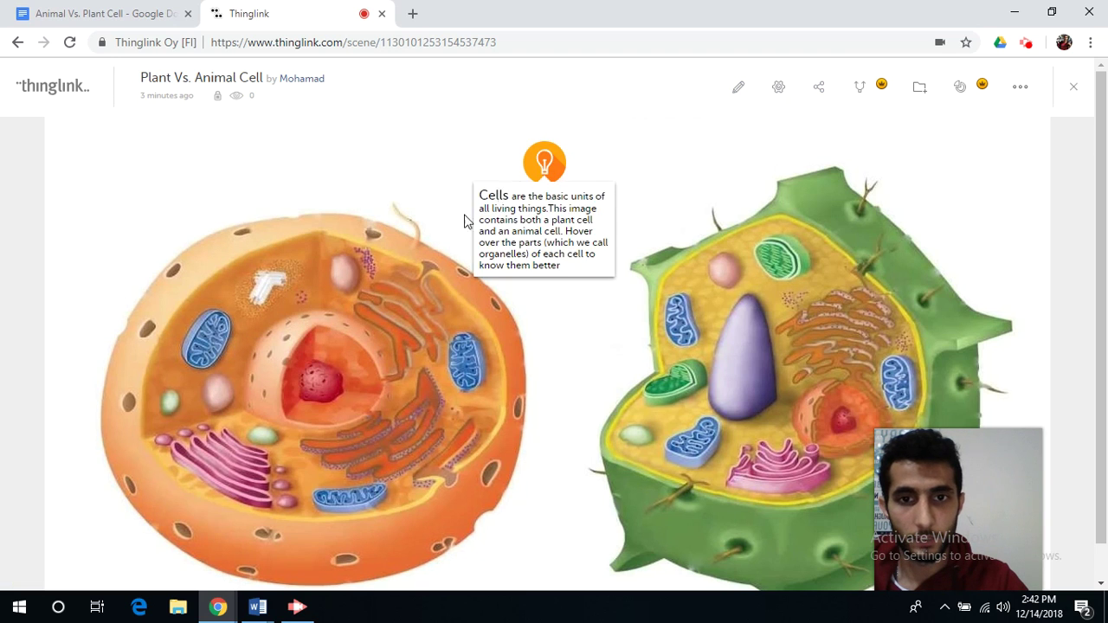
mouse_move(349, 364)
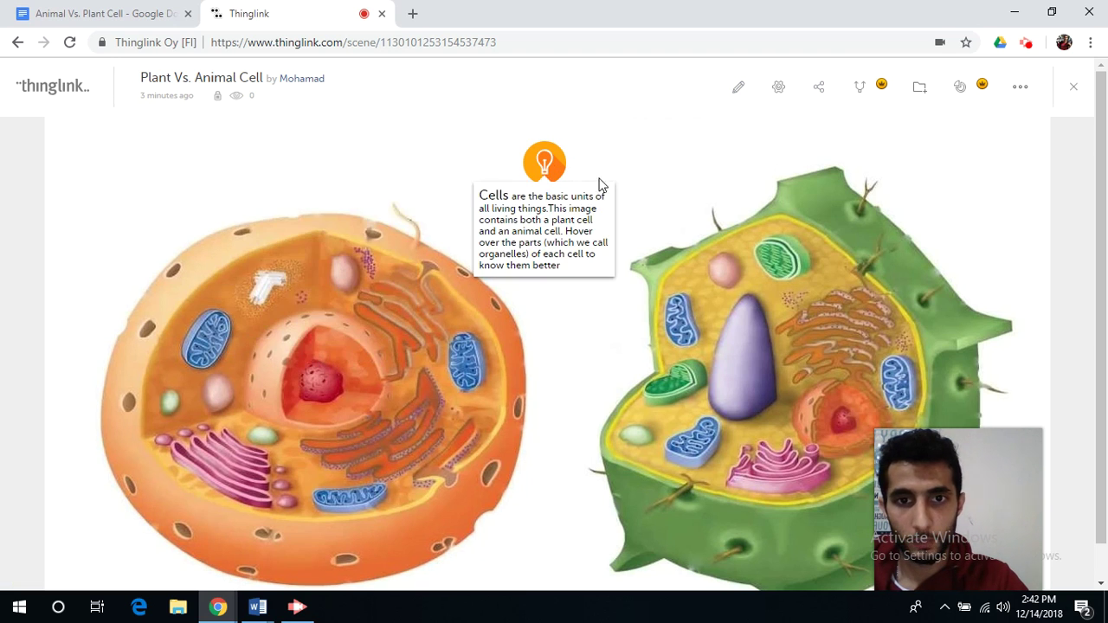
mouse_move(670, 329)
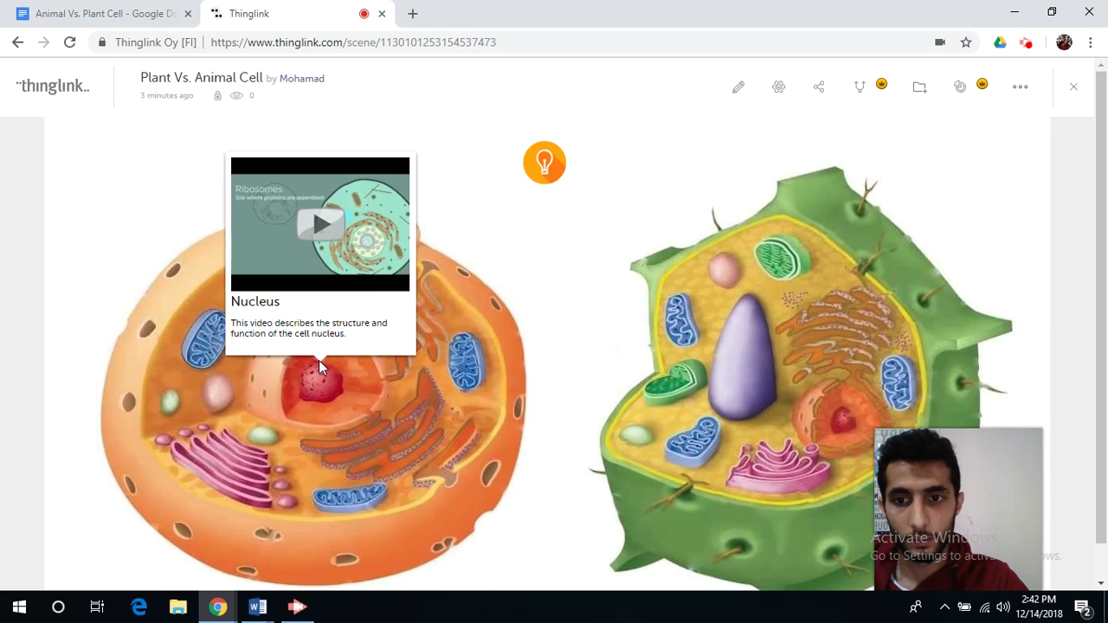
click(1070, 97)
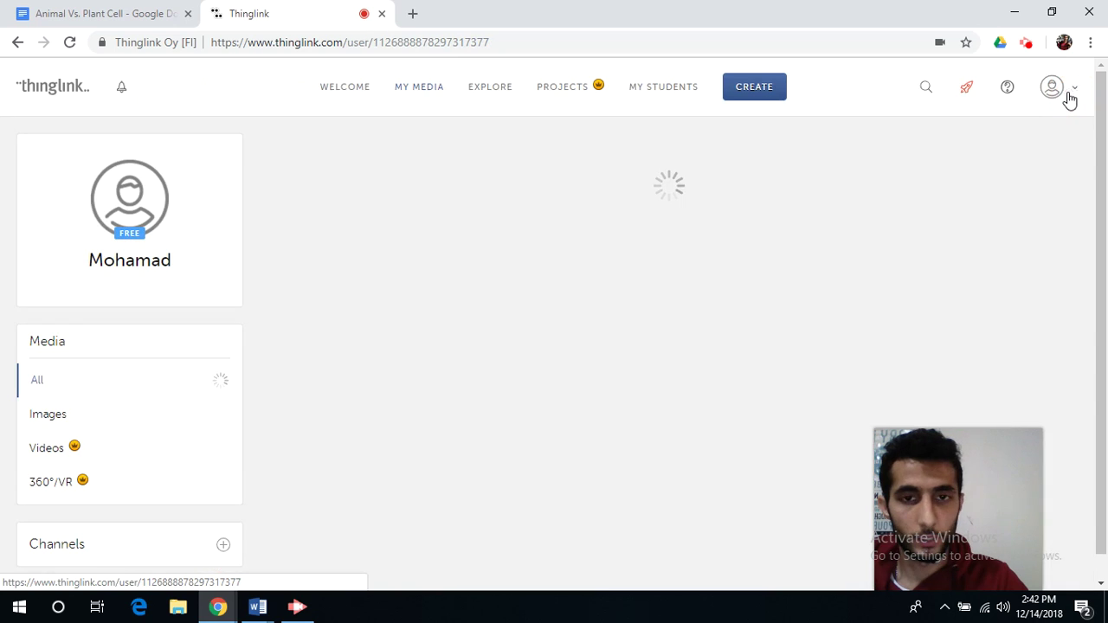
Copy the Animal Vs. Plant Cell scene's embed code from Share, then return to media.
click(530, 194)
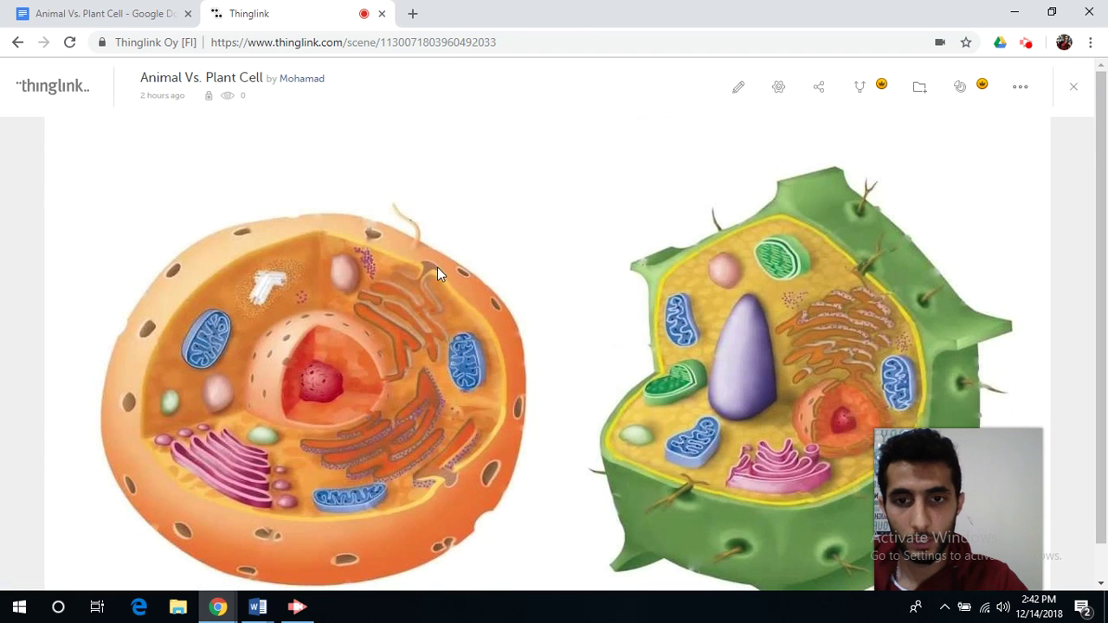
mouse_move(532, 161)
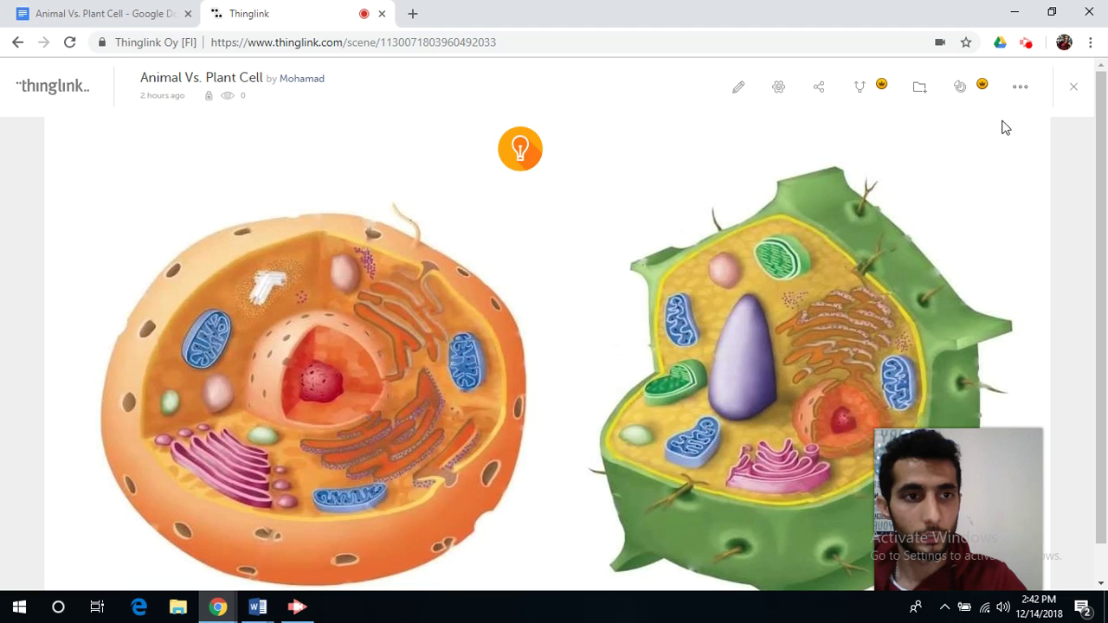
click(1021, 91)
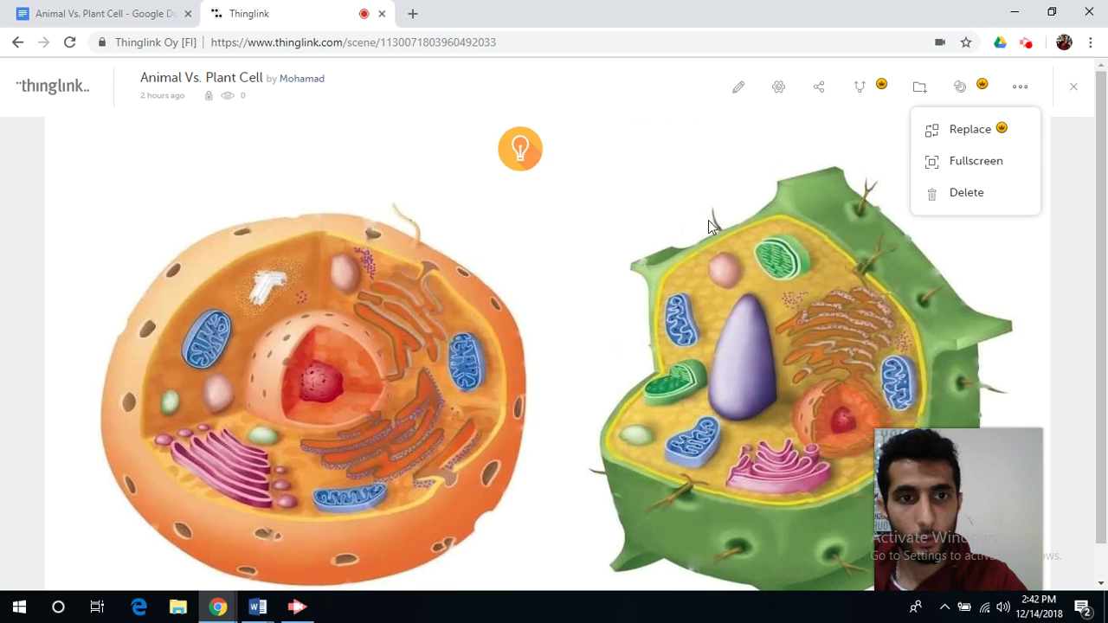
click(819, 86)
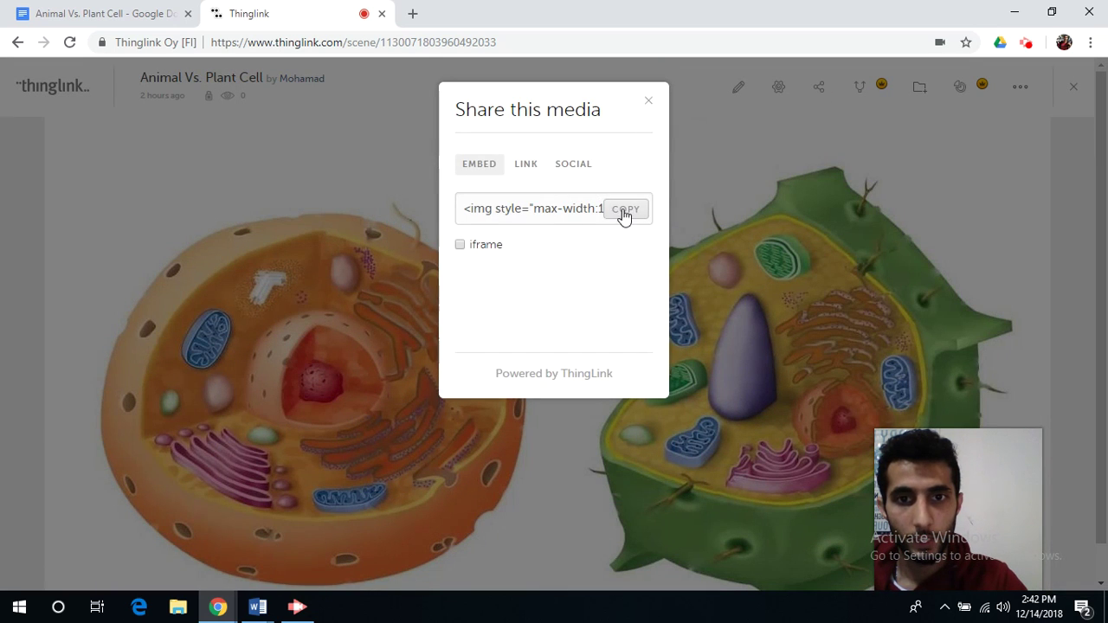
click(625, 214)
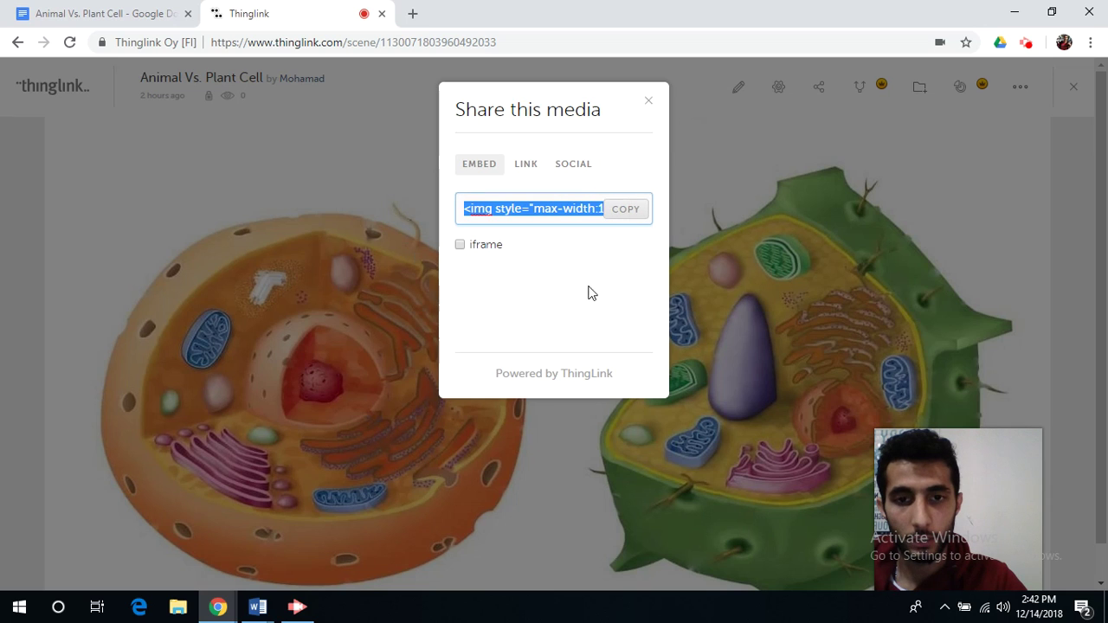
click(648, 105)
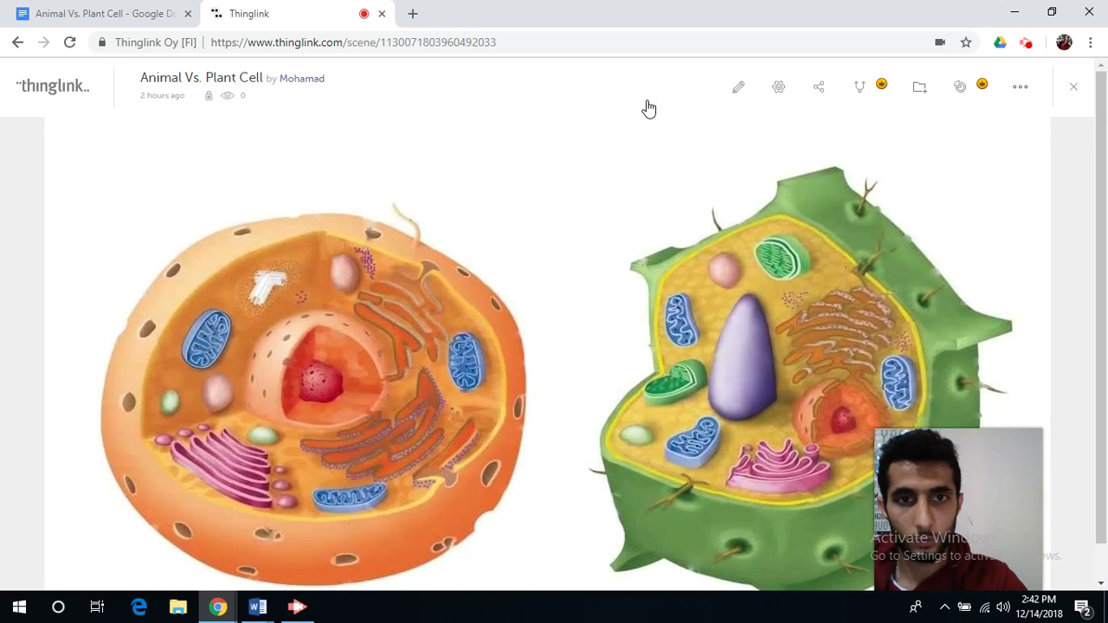
click(1074, 95)
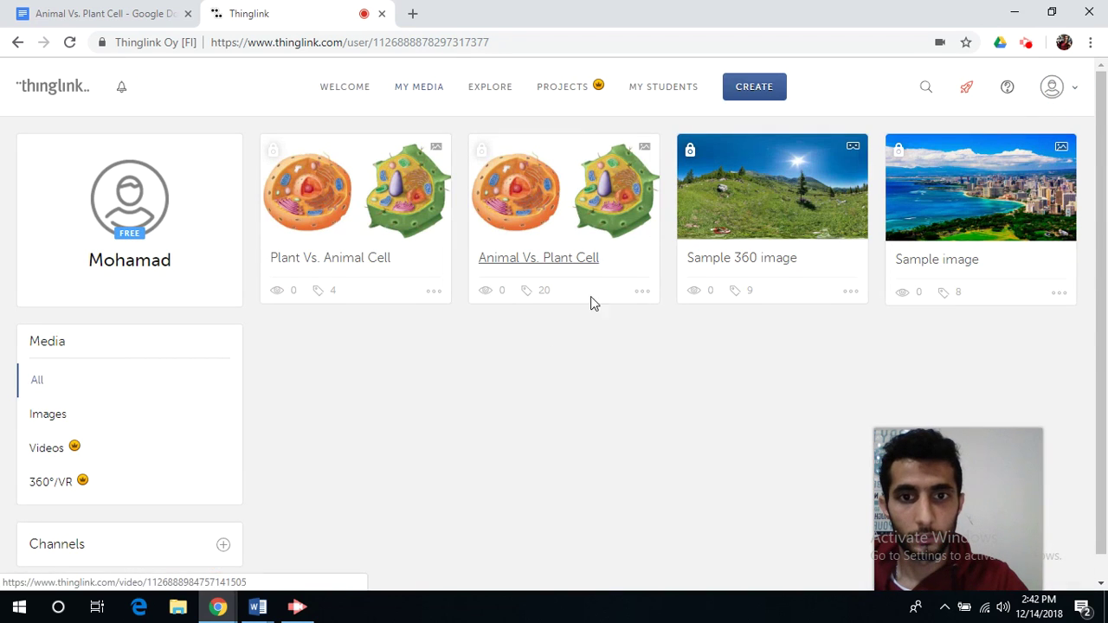